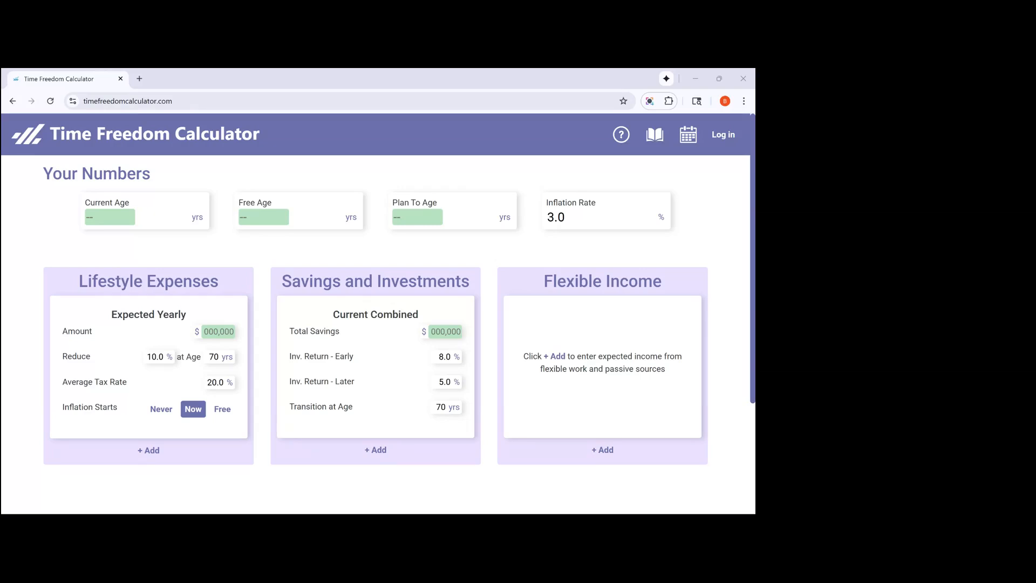
Enter current age 42, free age 45 and plan-to age 100
scroll(719, 284, down, 3)
scroll(464, 331, up, 3)
mouse_move(280, 214)
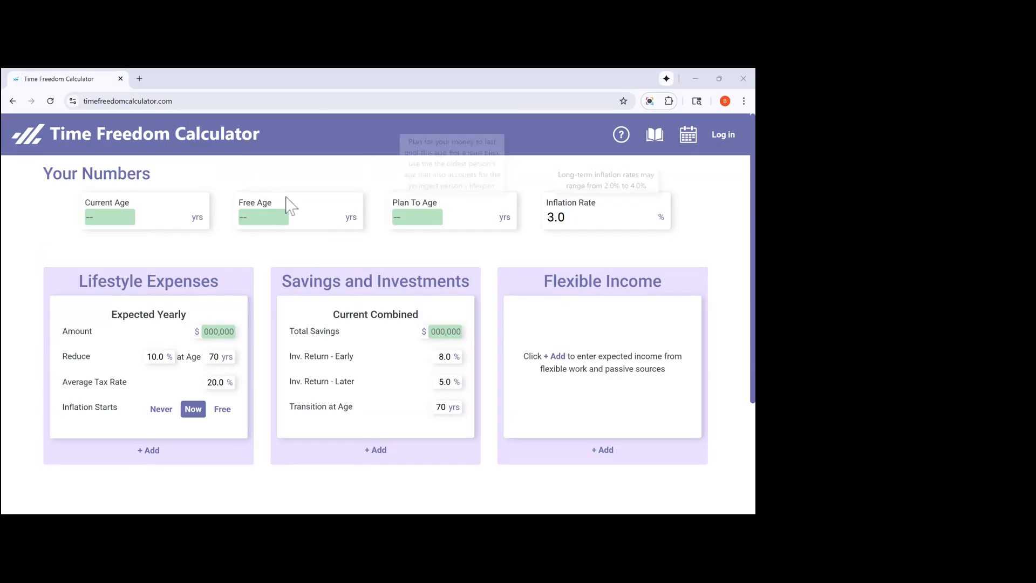
mouse_move(125, 212)
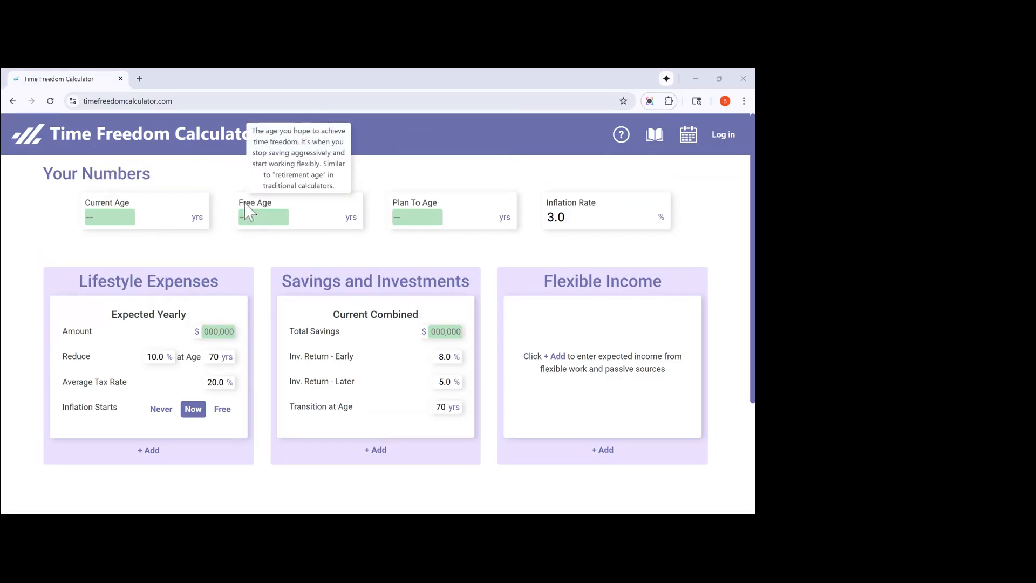
mouse_move(429, 212)
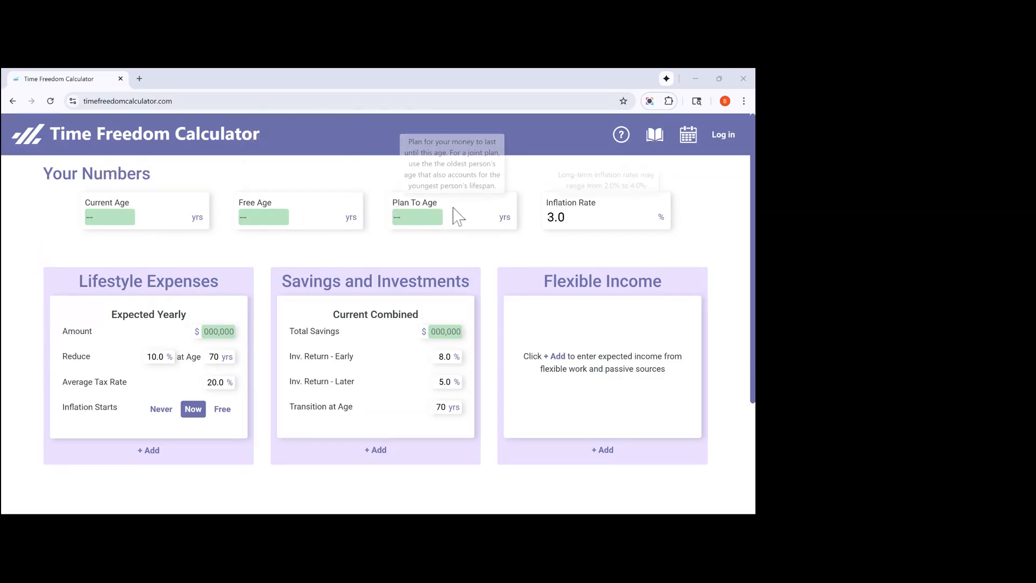
mouse_move(160, 220)
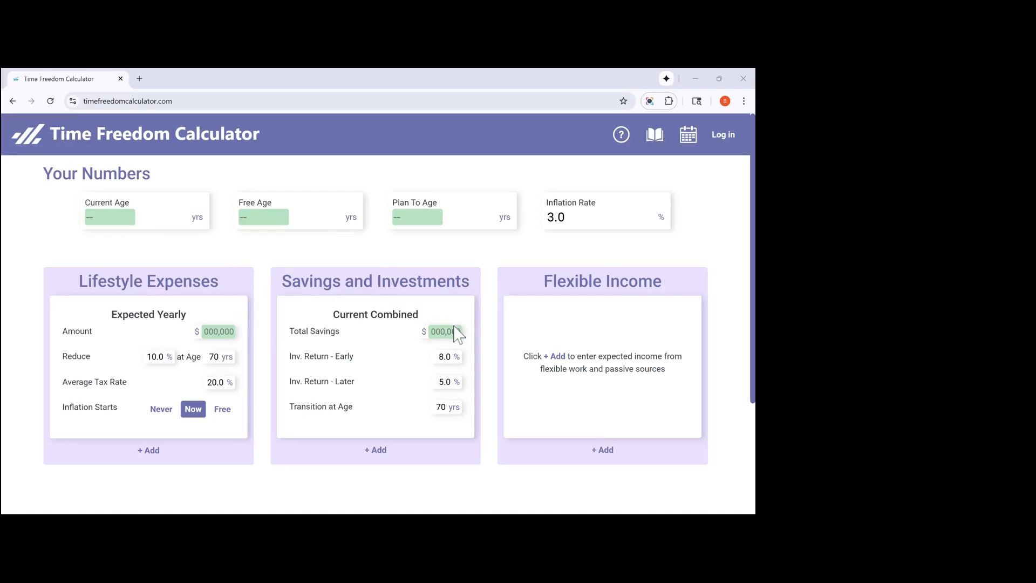
scroll(701, 318, down, 3)
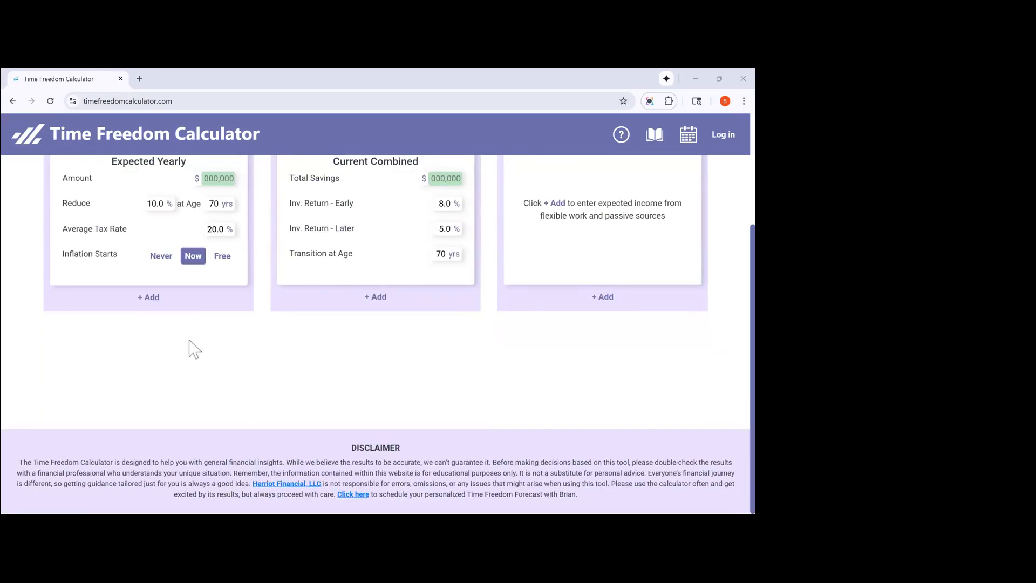
scroll(654, 381, up, 3)
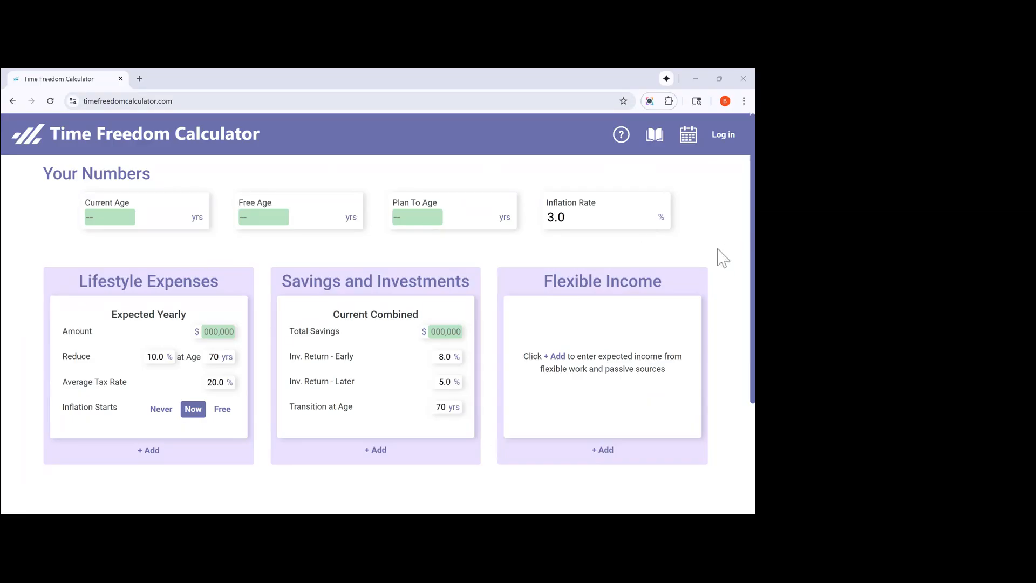
scroll(721, 259, down, 3)
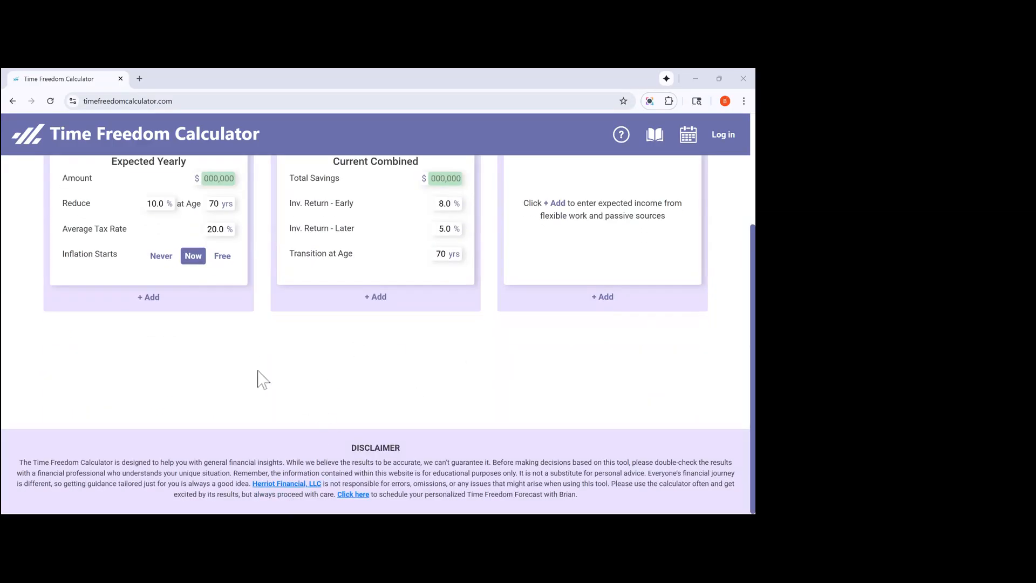
scroll(410, 384, up, 3)
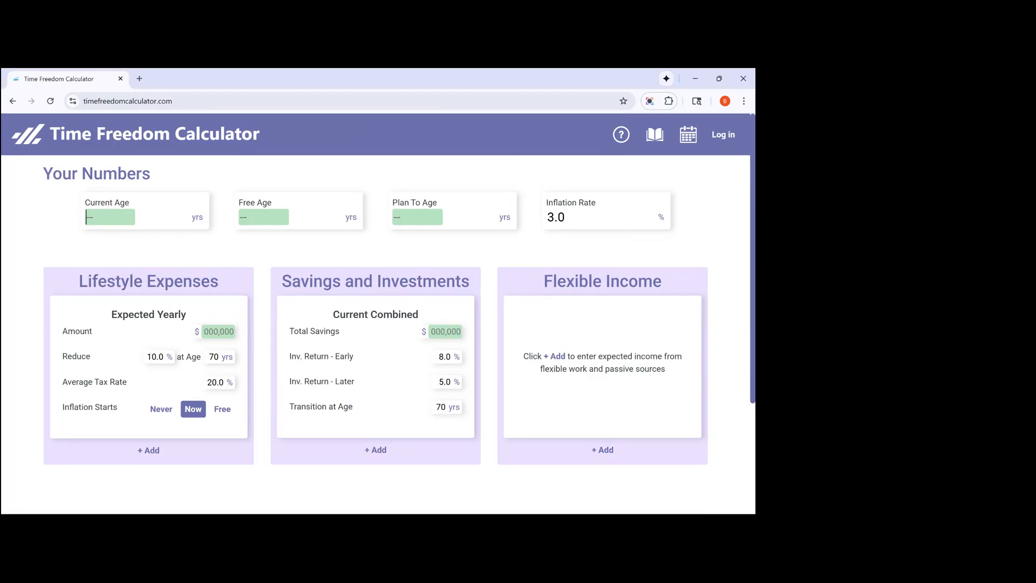
text(42)
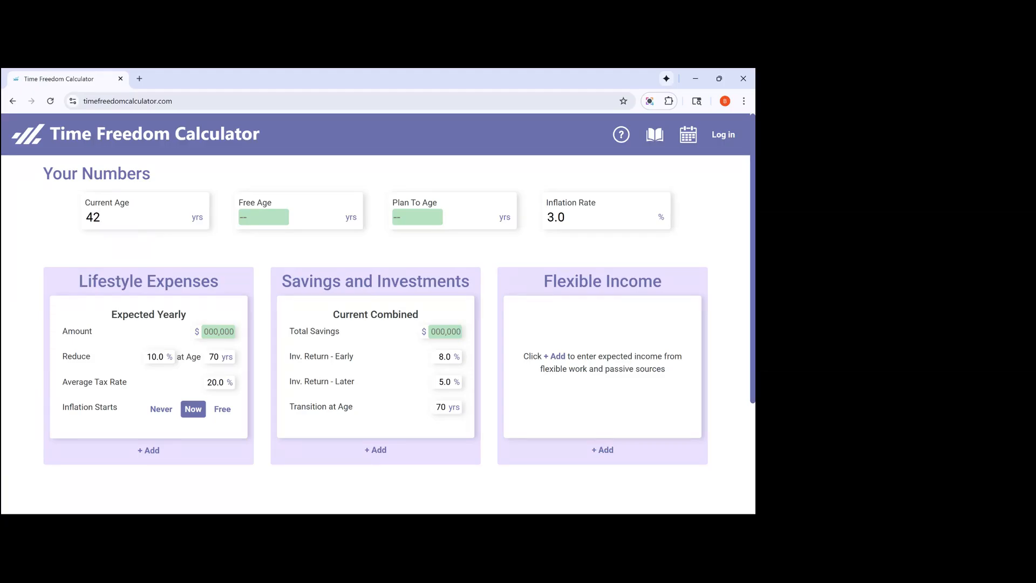
text(45)
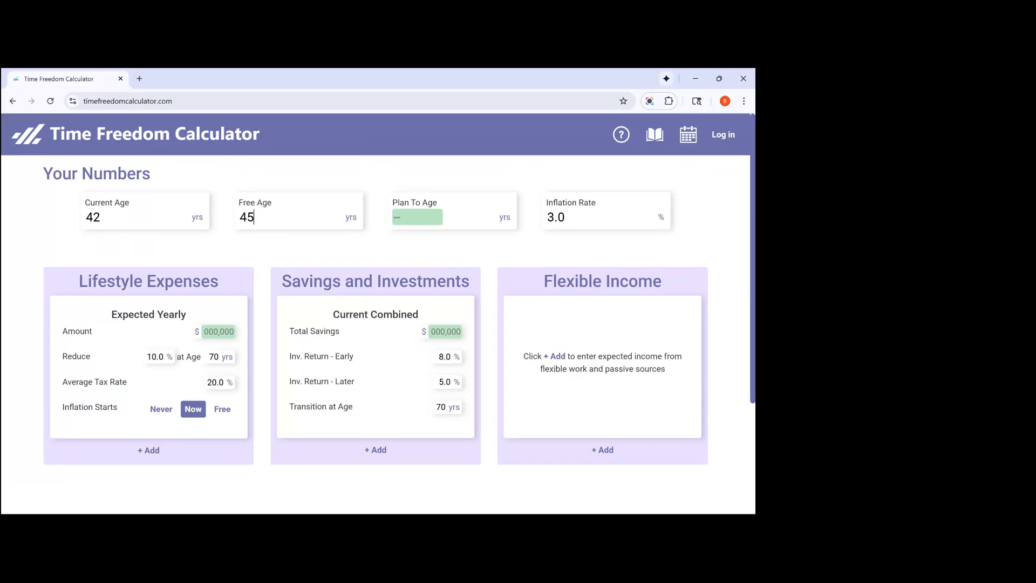
text(100)
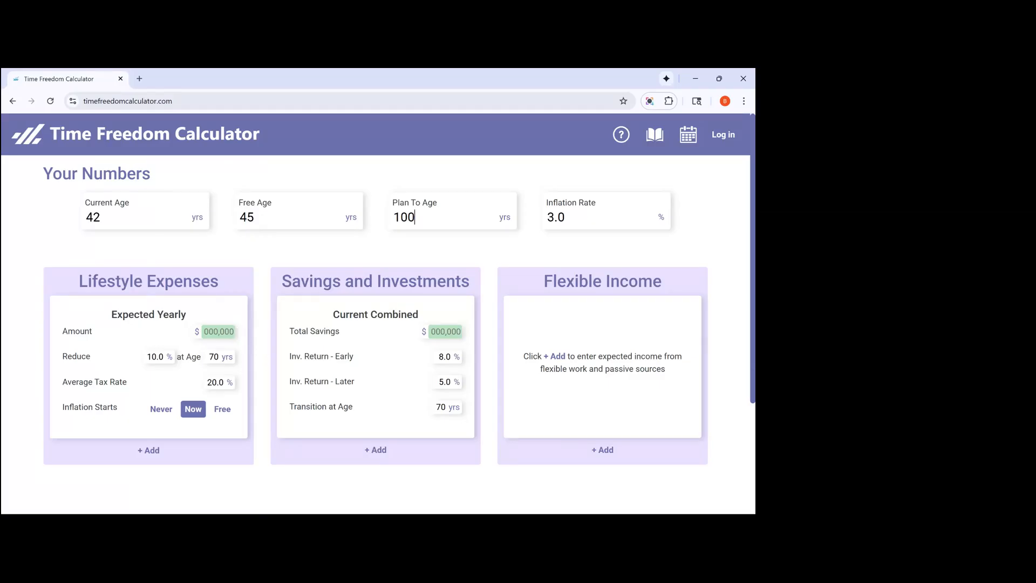
Enter $120,000 expected yearly expenses and $530,000 total savings to calculate results
click(236, 330)
text(12000)
click(256, 329)
mouse_move(76, 381)
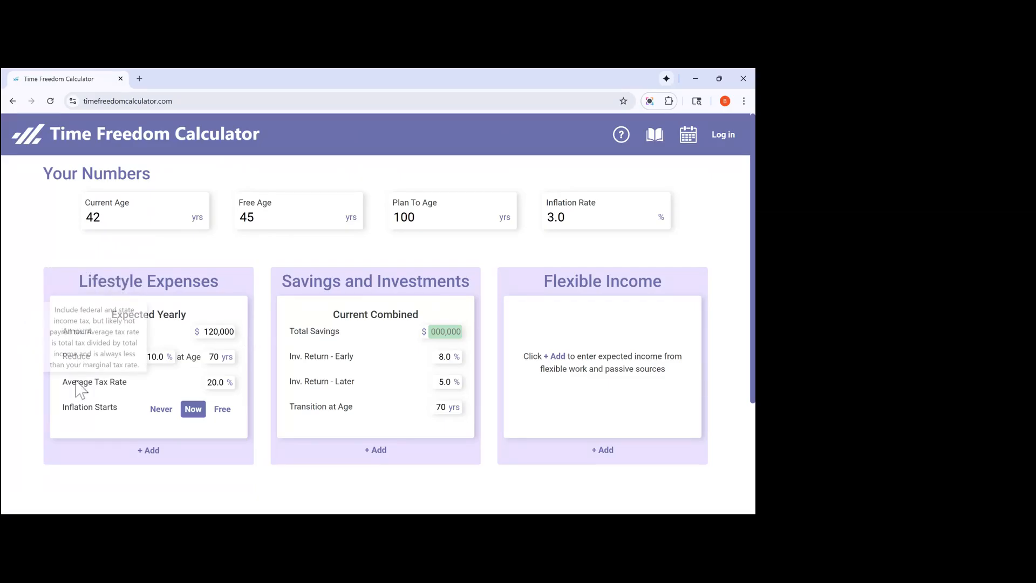
mouse_move(82, 333)
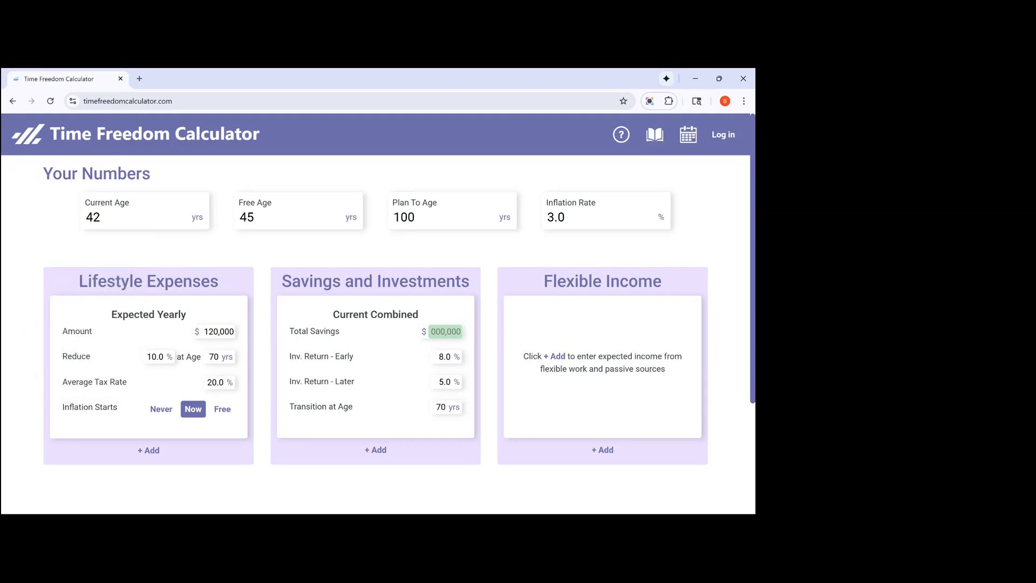
click(445, 331)
text(530000)
click(489, 331)
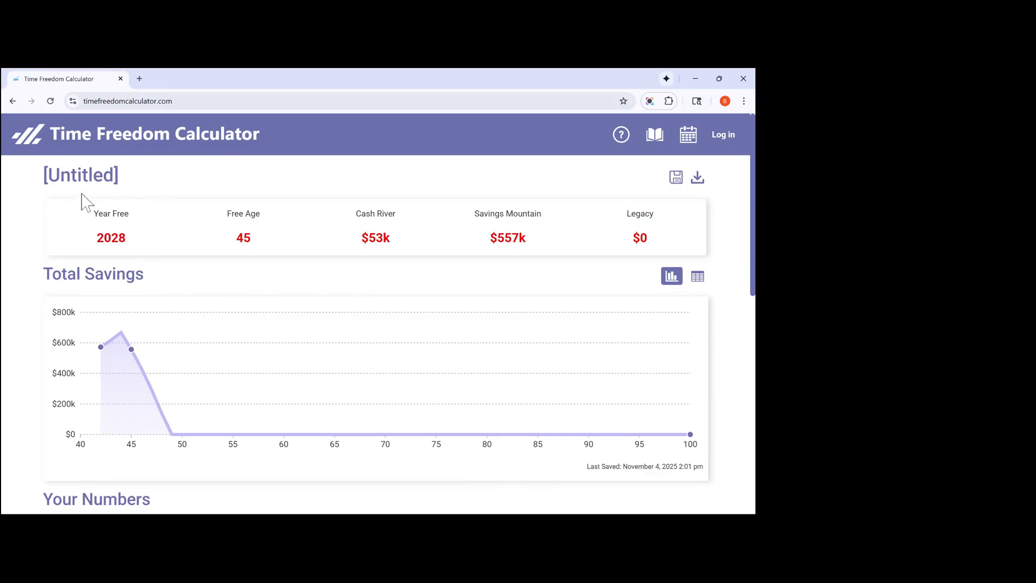
mouse_move(81, 211)
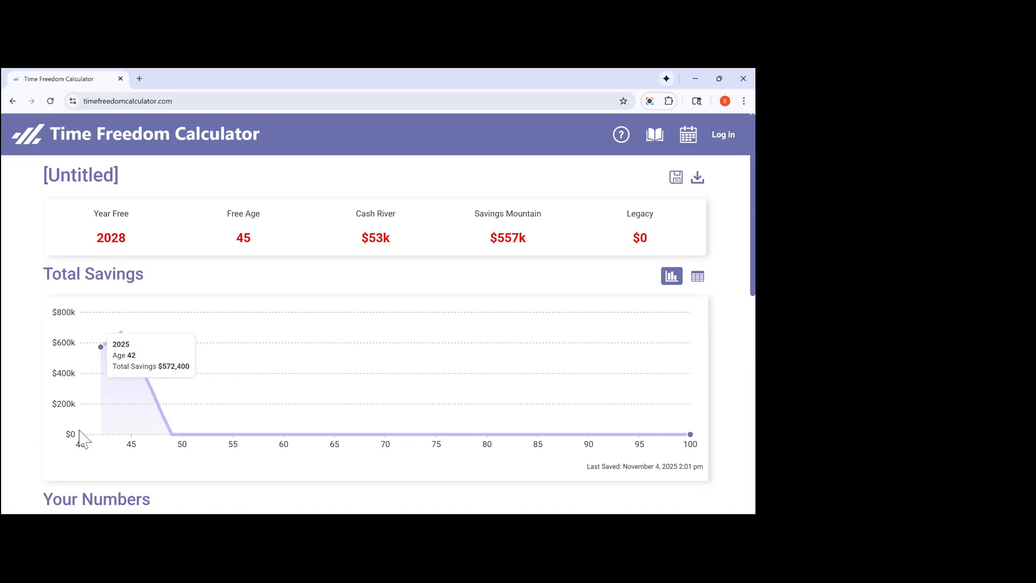
mouse_move(102, 412)
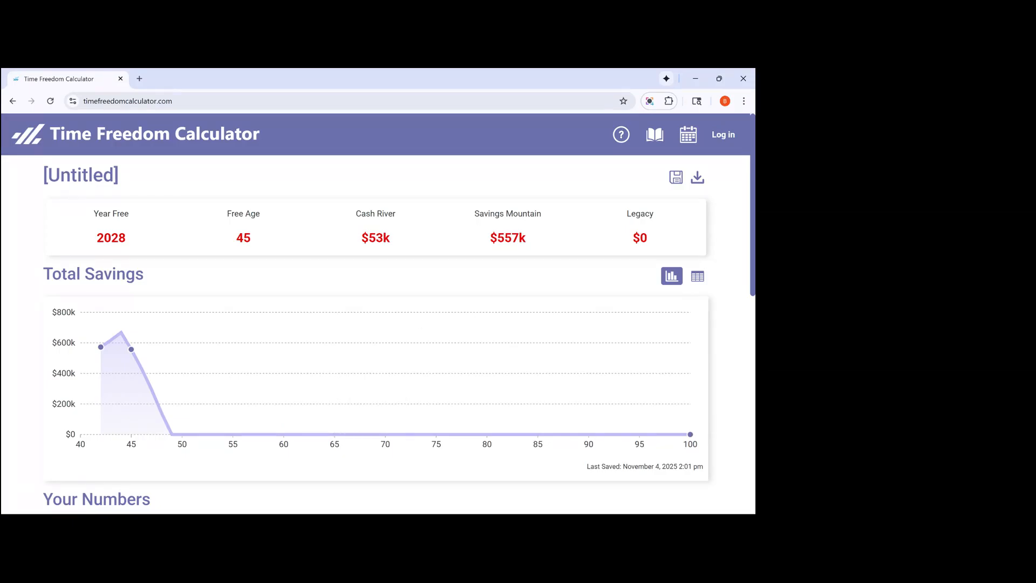
scroll(474, 316, down, 6)
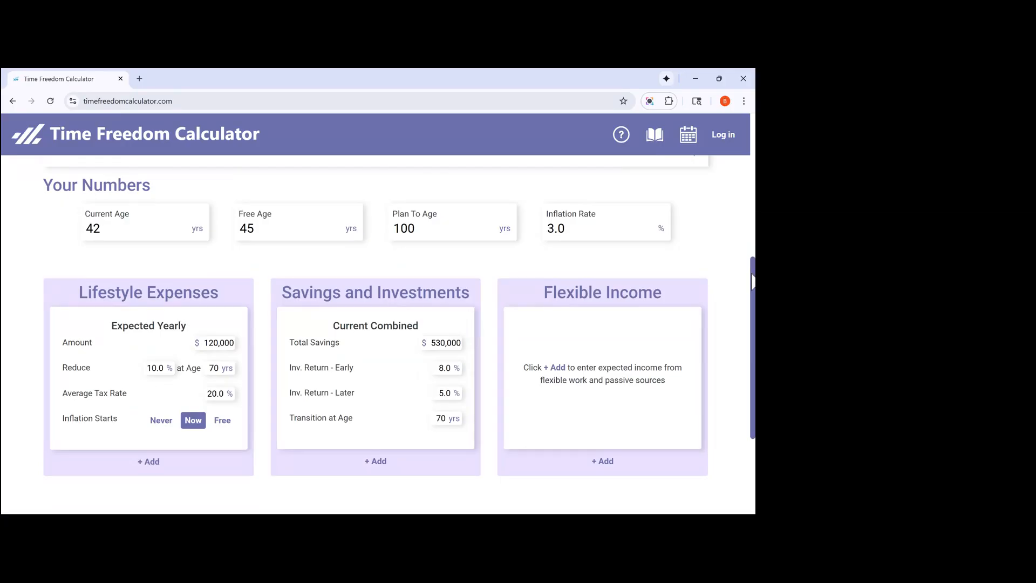
drag(753, 277, 753, 294)
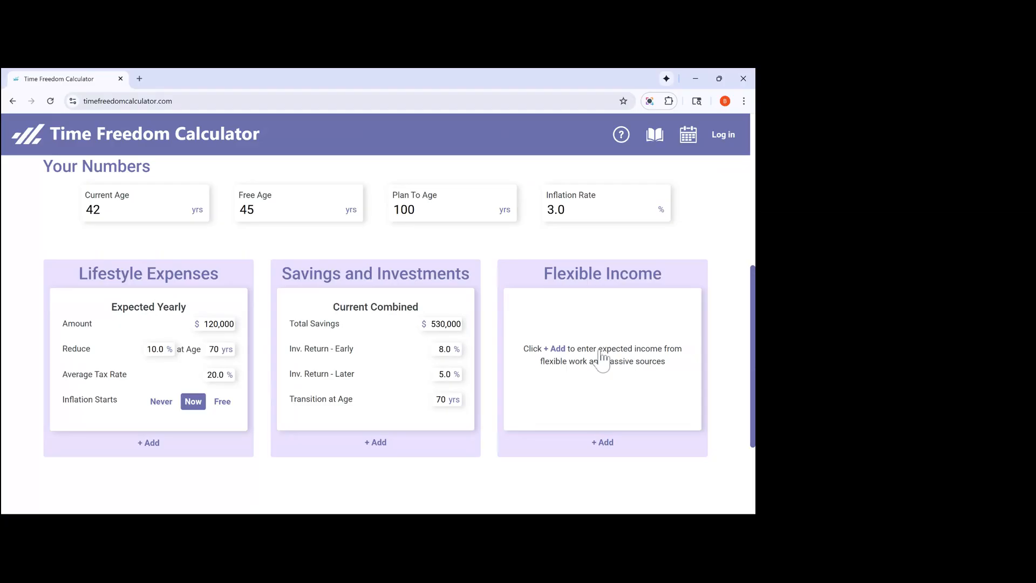
scroll(602, 360, up, 6)
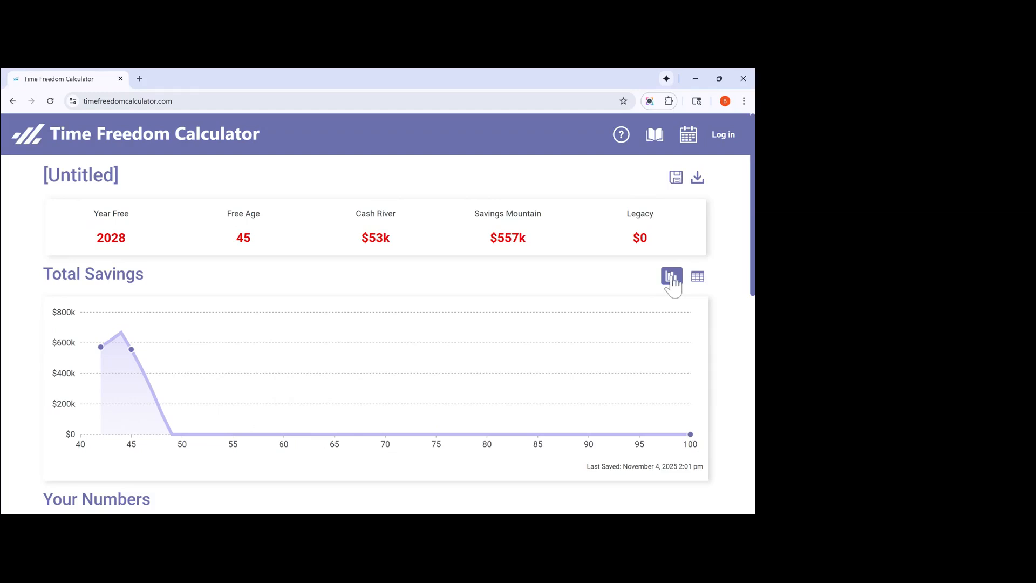
click(697, 277)
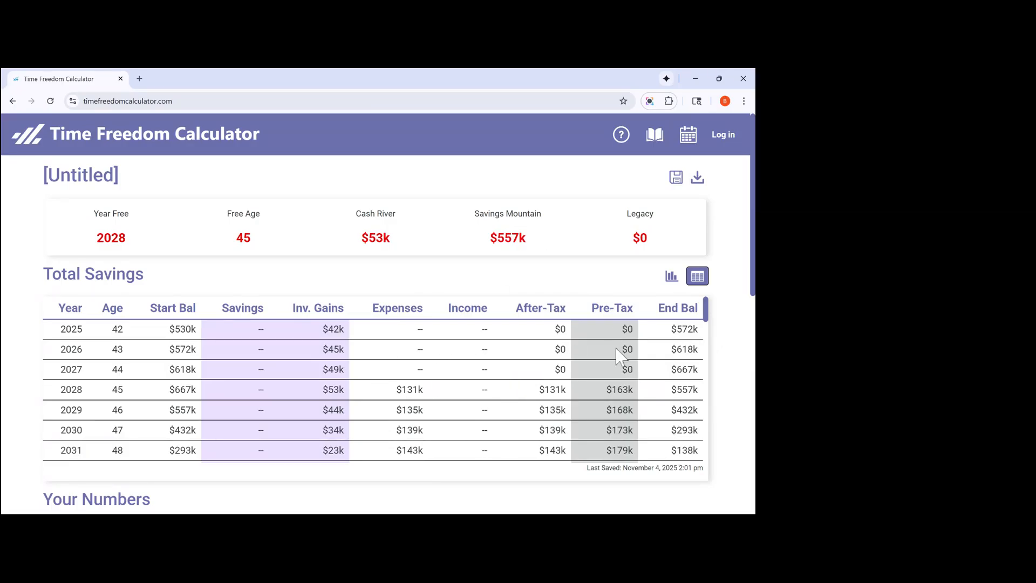
click(671, 276)
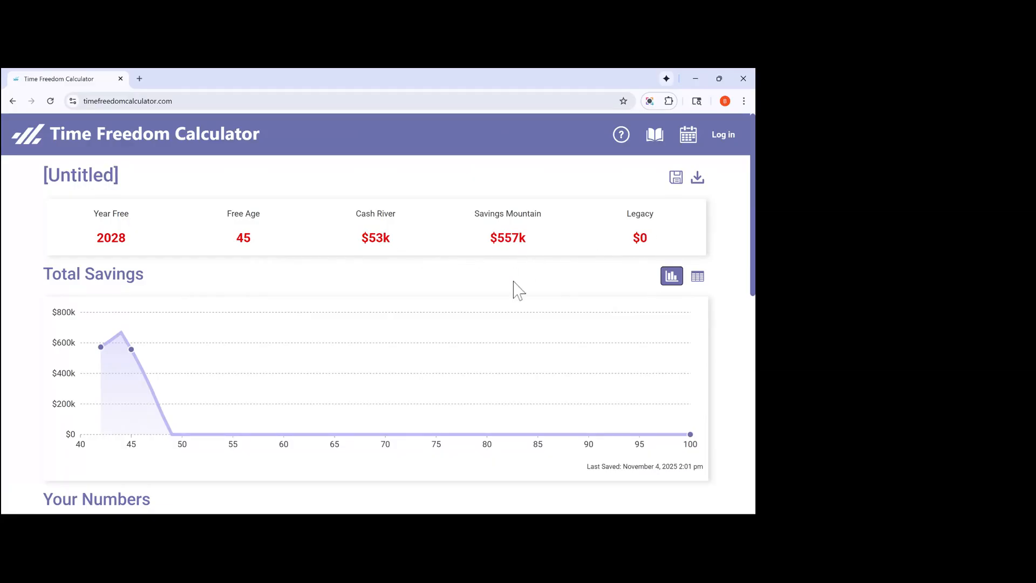
scroll(516, 289, down, 7)
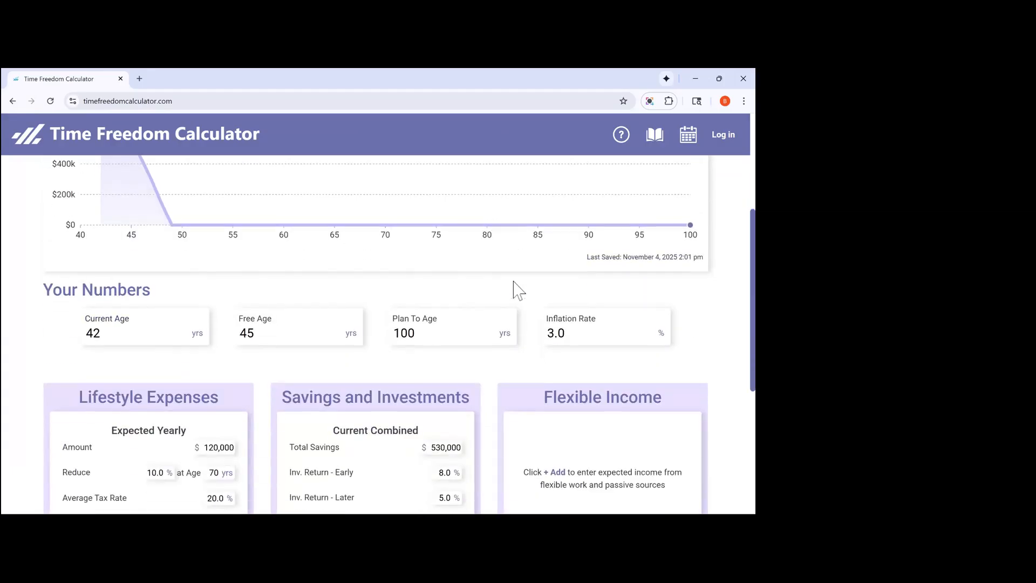
scroll(515, 289, down, 1)
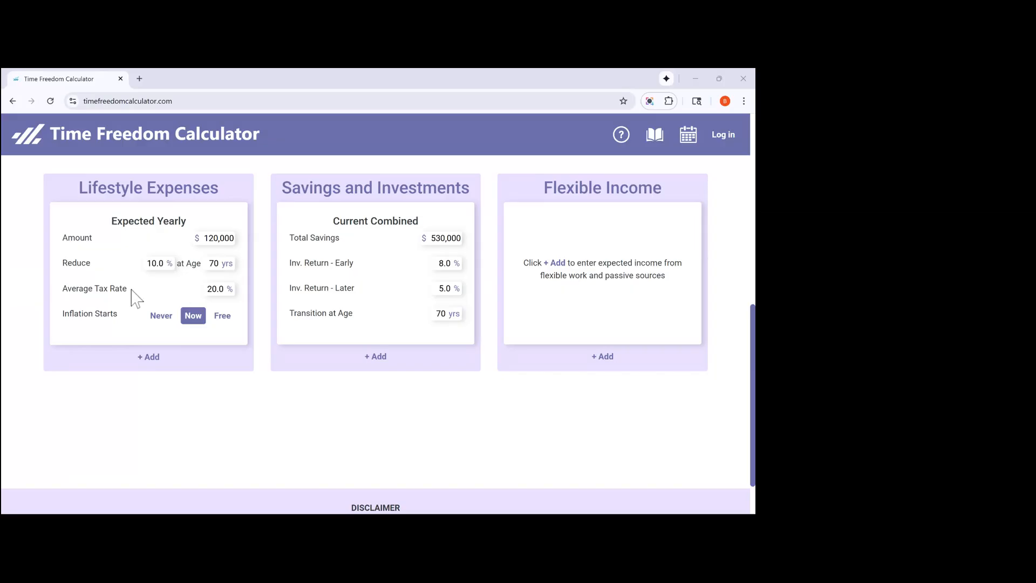
Add a 'College Tuition' expense of $30,000 a year for ages 47 to 51
mouse_move(95, 285)
click(151, 359)
scroll(253, 270, up, 1)
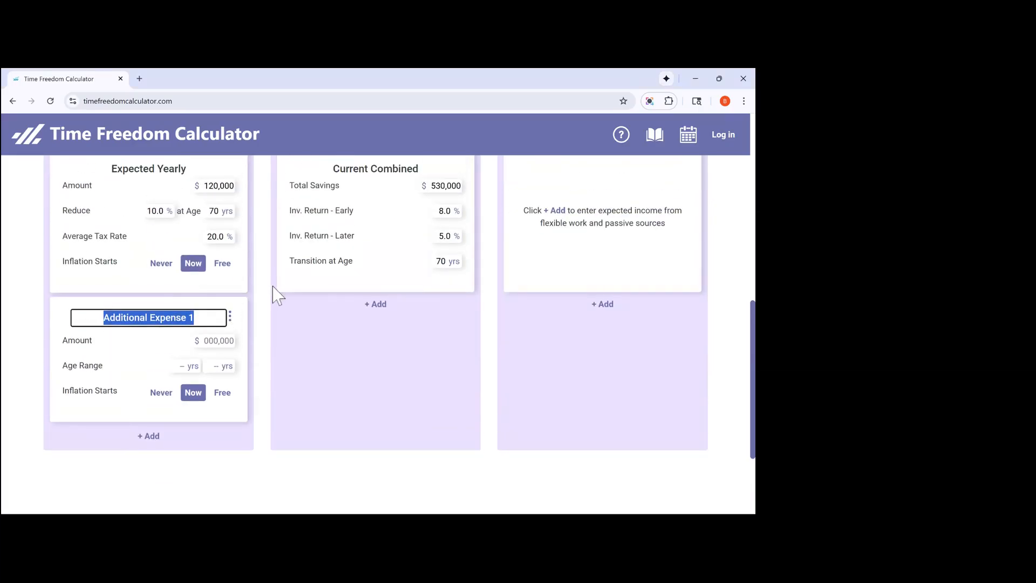
text(College Tuition)
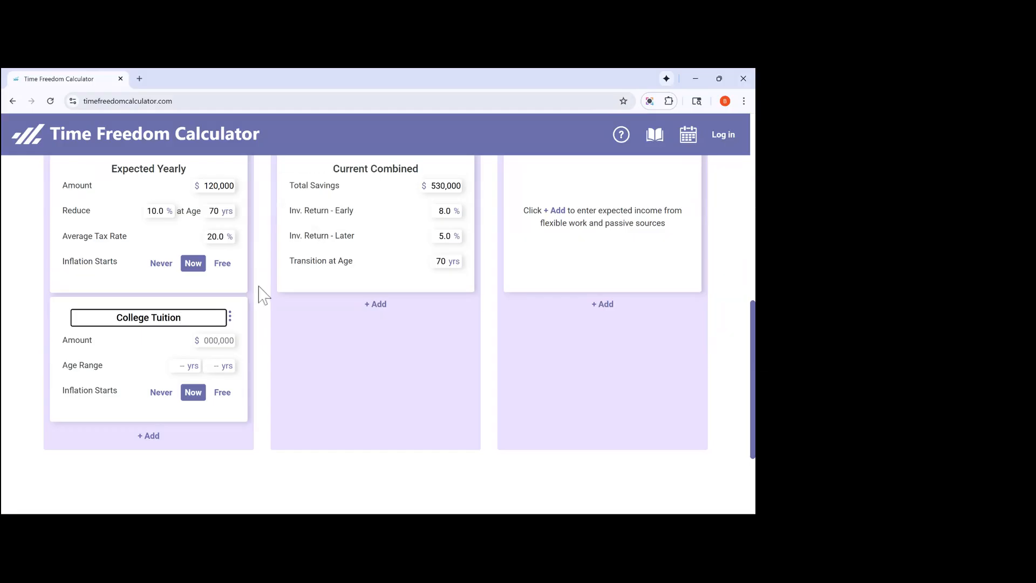
click(218, 340)
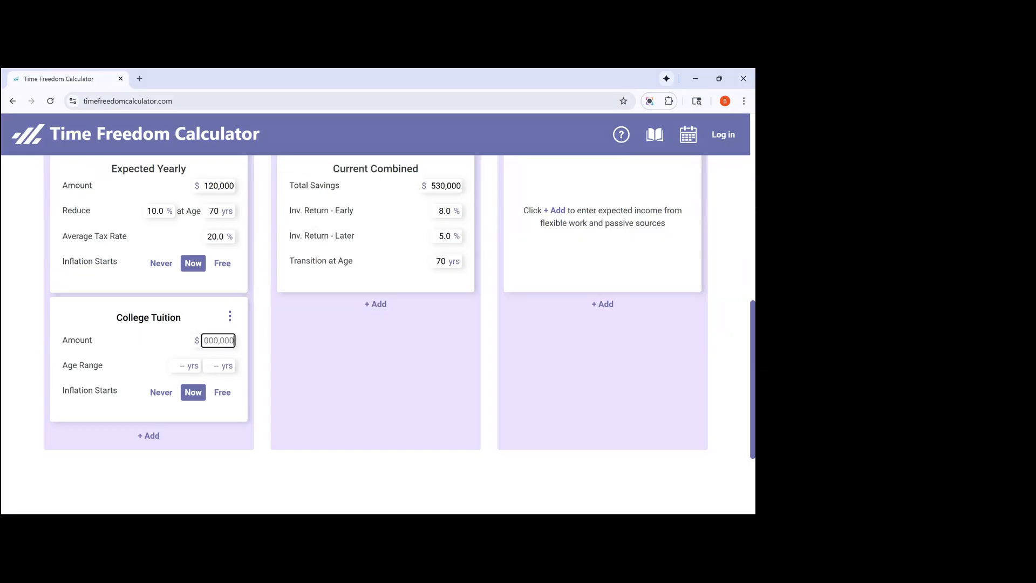
text(300000)
click(178, 365)
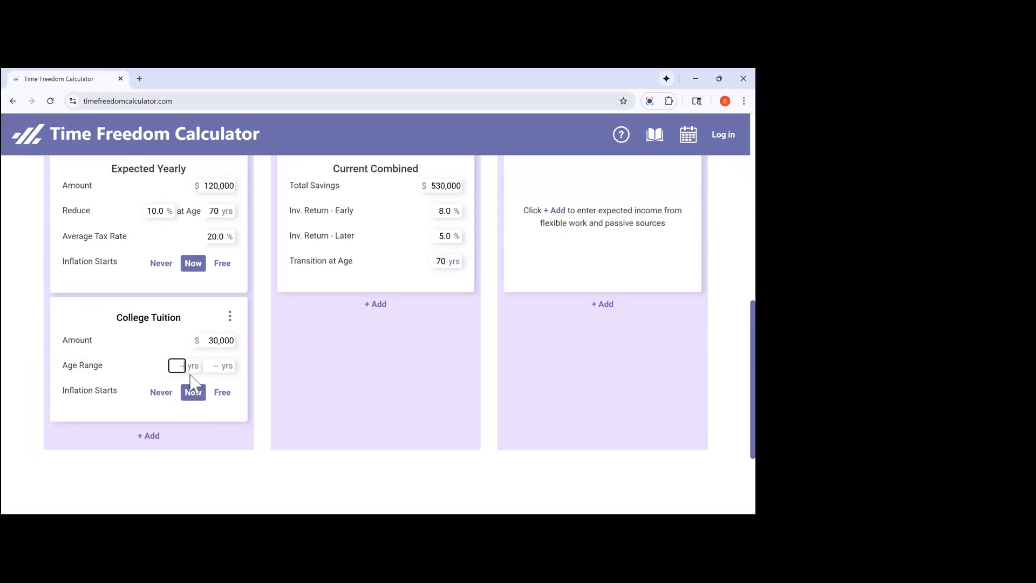
text(47)
key(Tab)
text(51)
click(250, 362)
Scroll through the page to review the plan with the tuition expense added
scroll(254, 357, up, 7)
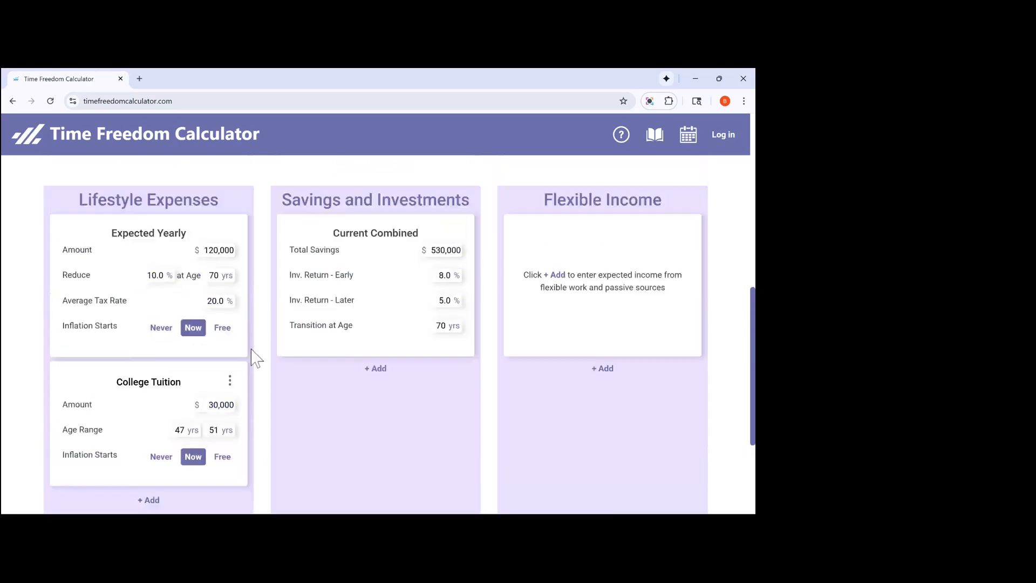
scroll(157, 301, down, 1)
scroll(101, 399, down, 6)
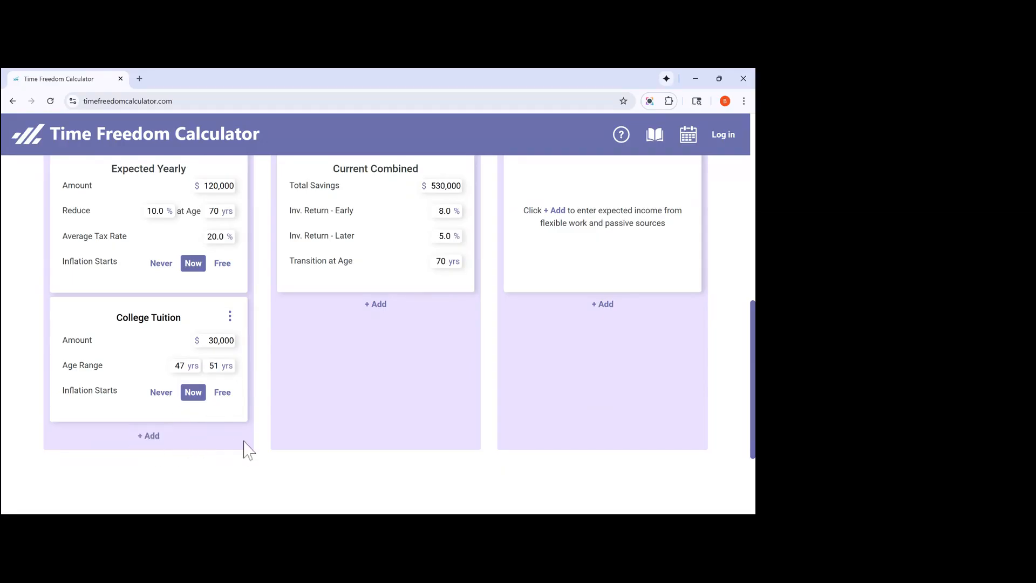
scroll(237, 294, up, 1)
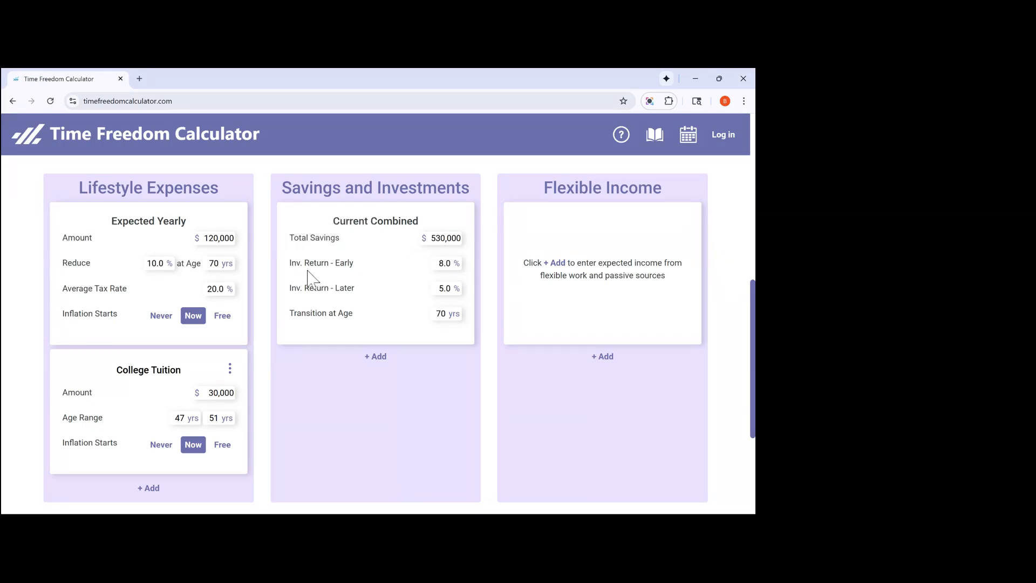
mouse_move(321, 278)
mouse_move(342, 296)
mouse_move(349, 317)
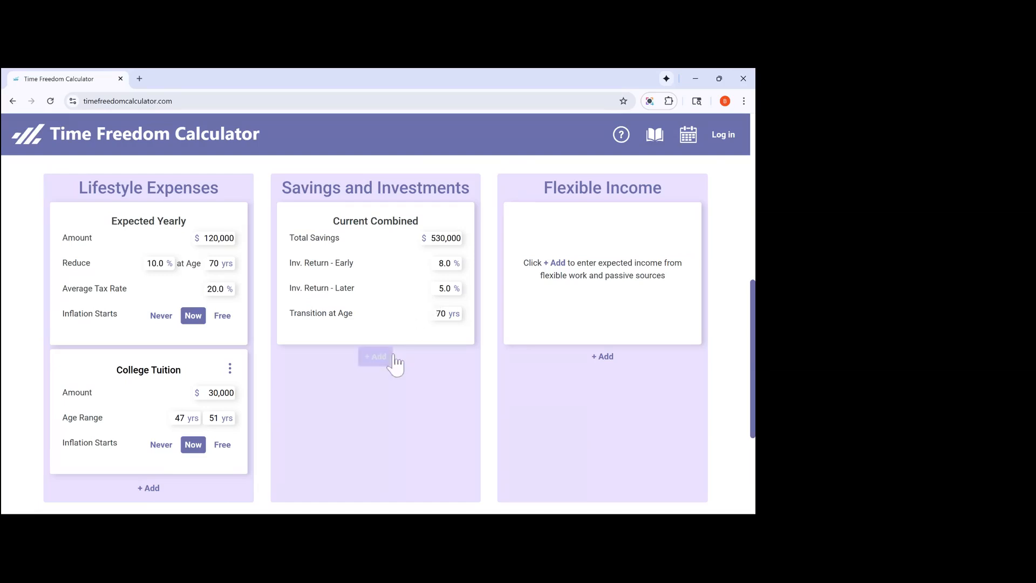
scroll(477, 294, up, 7)
scroll(416, 351, down, 1)
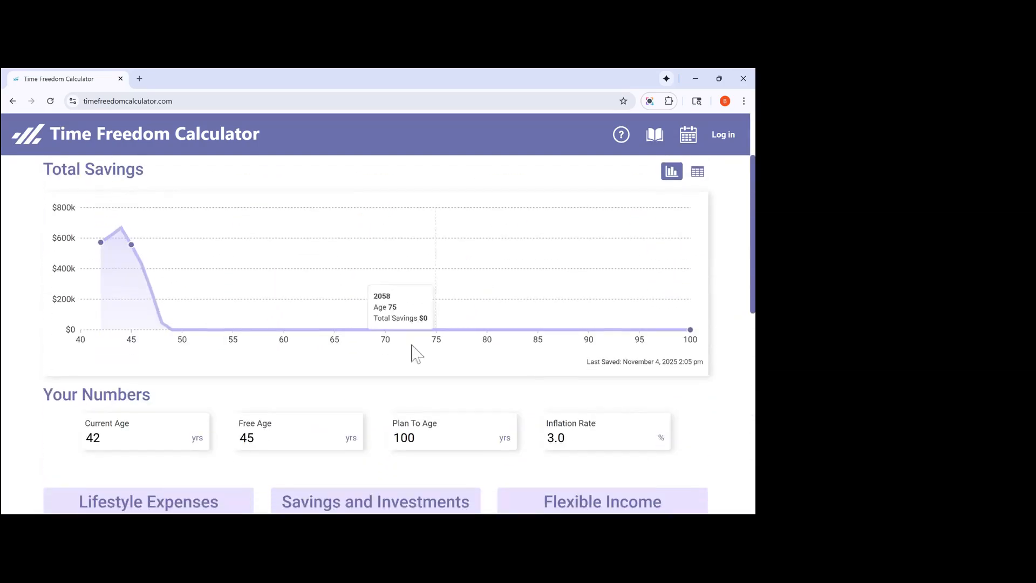
scroll(356, 424, down, 3)
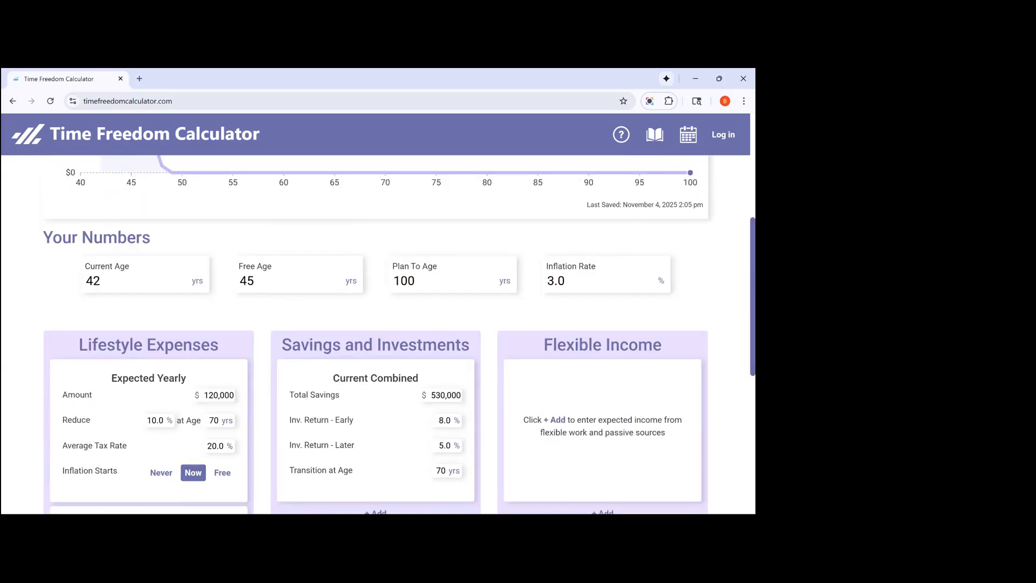
scroll(478, 352, down, 1)
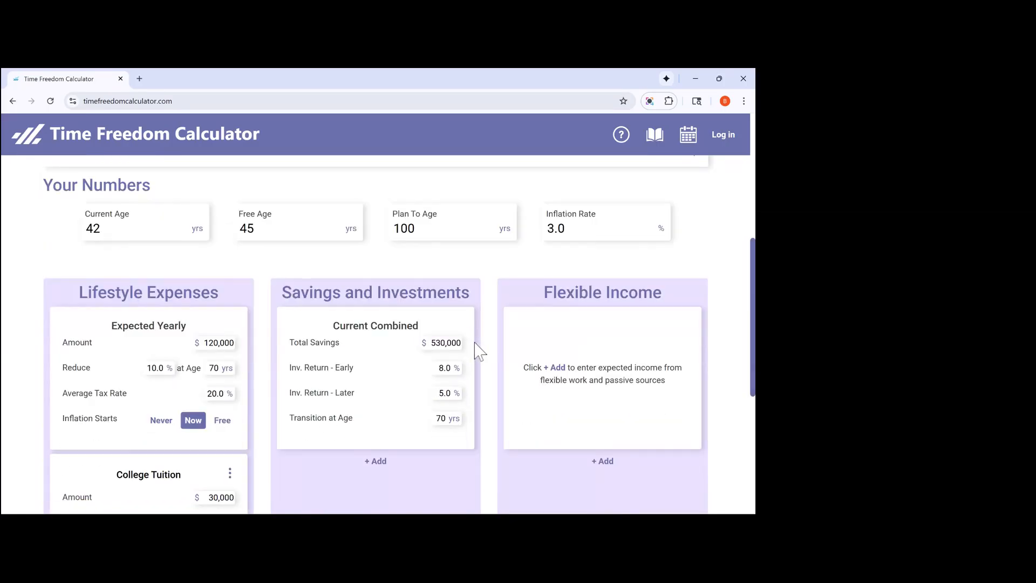
scroll(474, 348, down, 4)
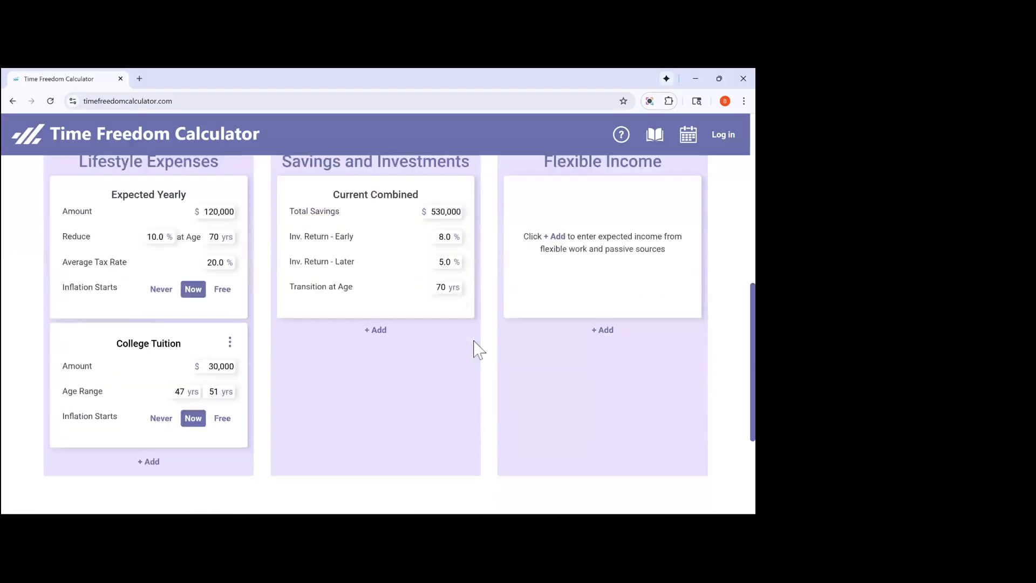
Create a 'Yearly Savings as Employee' savings card: $24,000 a year, ages 42 to 44
scroll(456, 319, up, 2)
click(362, 363)
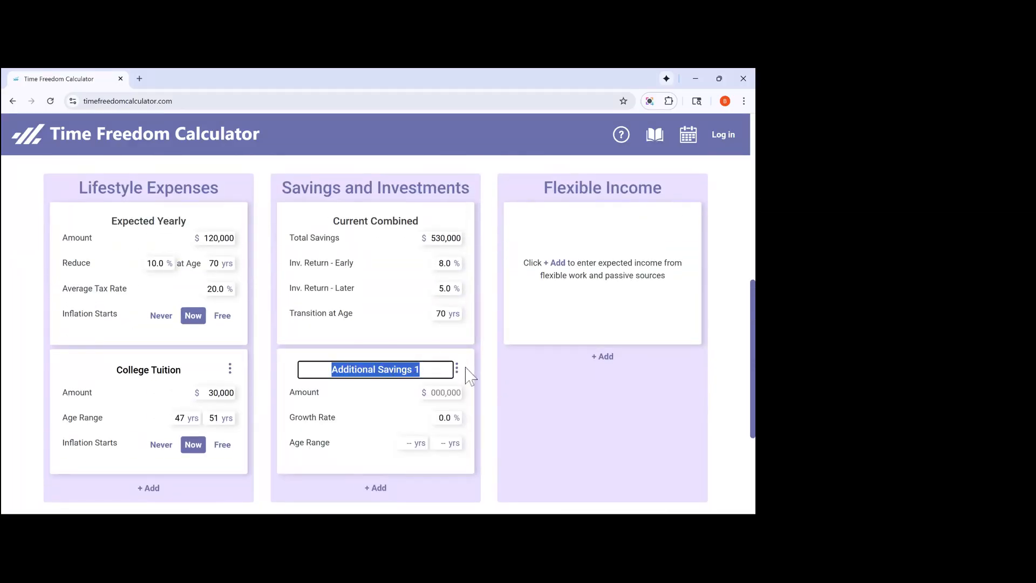
text(Yea)
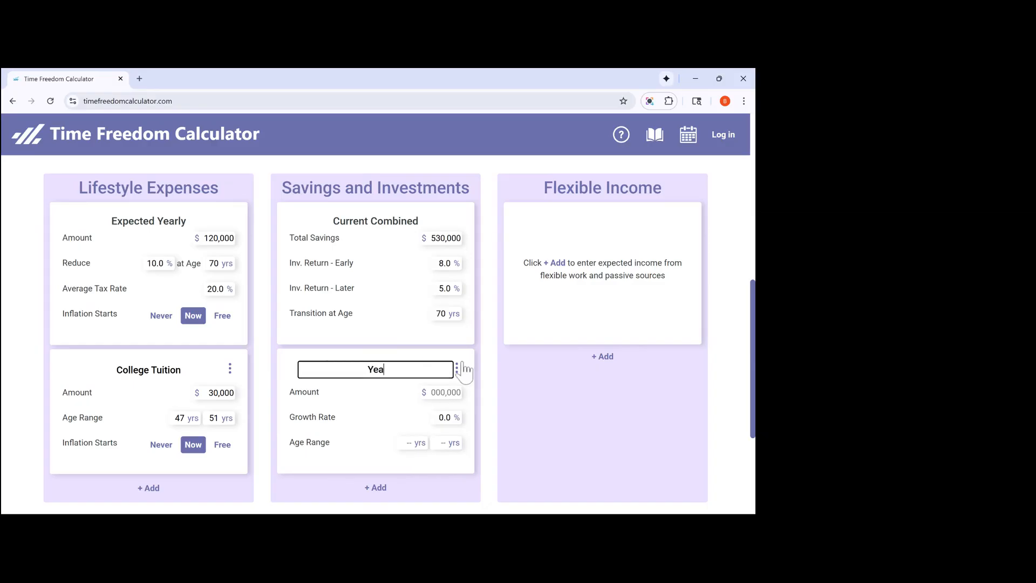
text(rly Savings as Employee)
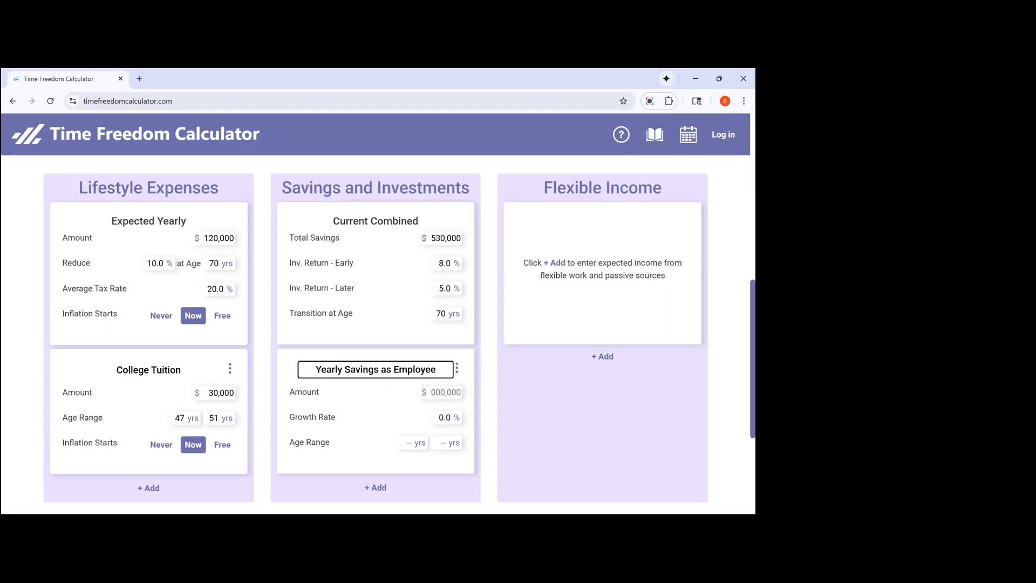
click(458, 392)
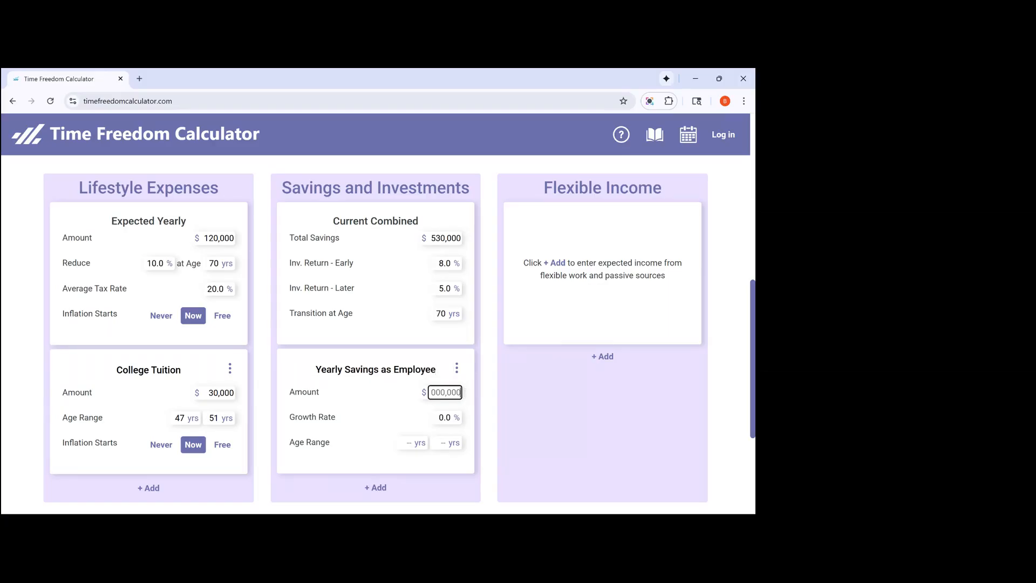
text(240000)
click(409, 443)
text(42)
click(441, 443)
text(44)
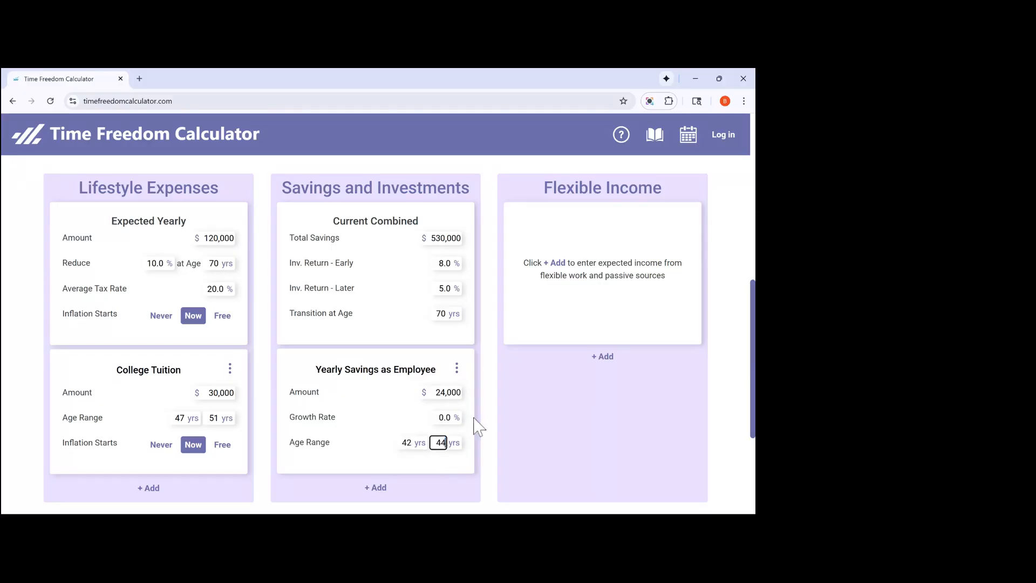
click(474, 415)
scroll(397, 389, down, 2)
scroll(593, 294, up, 3)
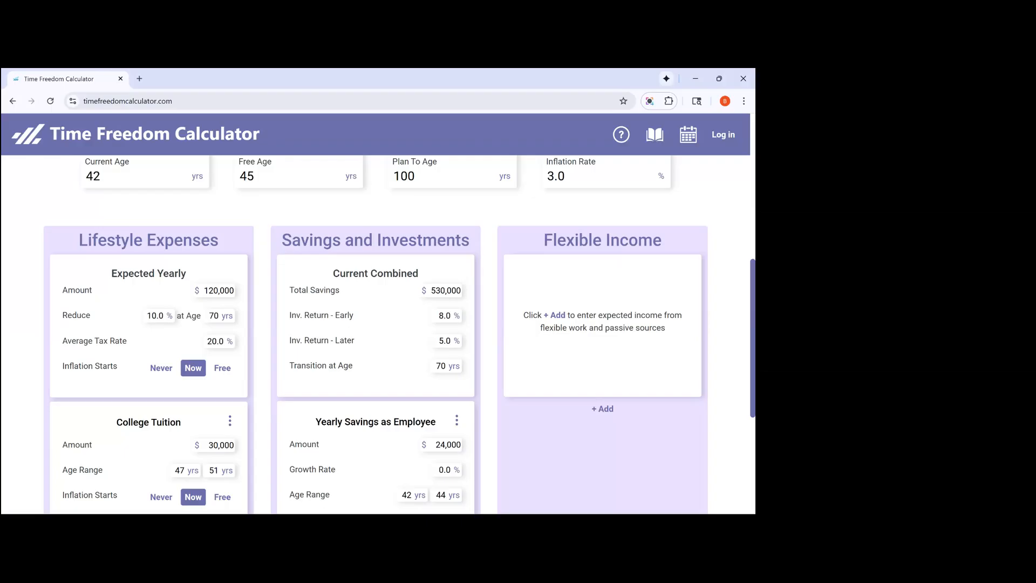
Create a 'Flexible Work Until 70' income card: $120,000 a year, ages 45 to 70
click(556, 317)
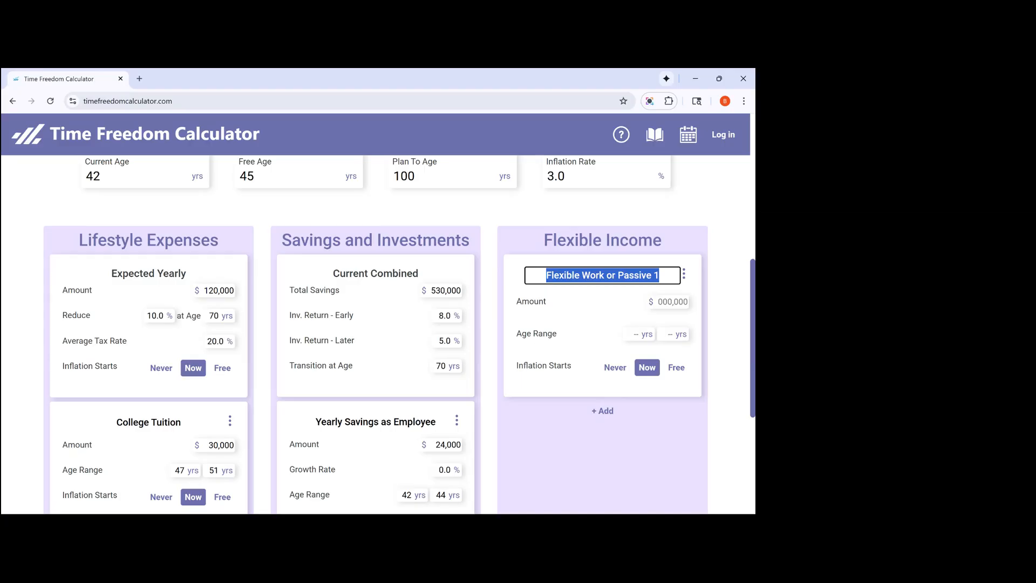
text(Flexible)
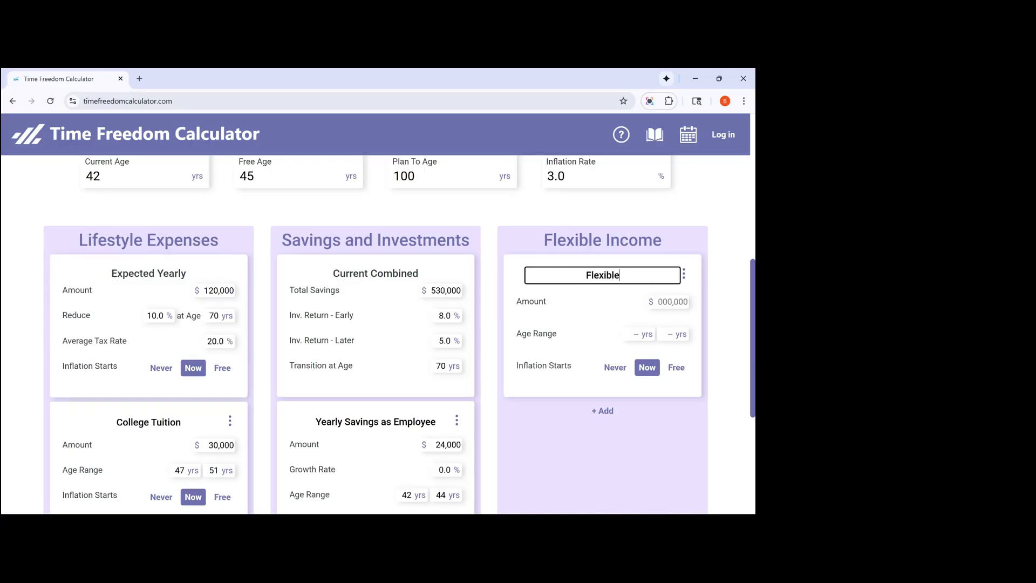
text( Work Until 70)
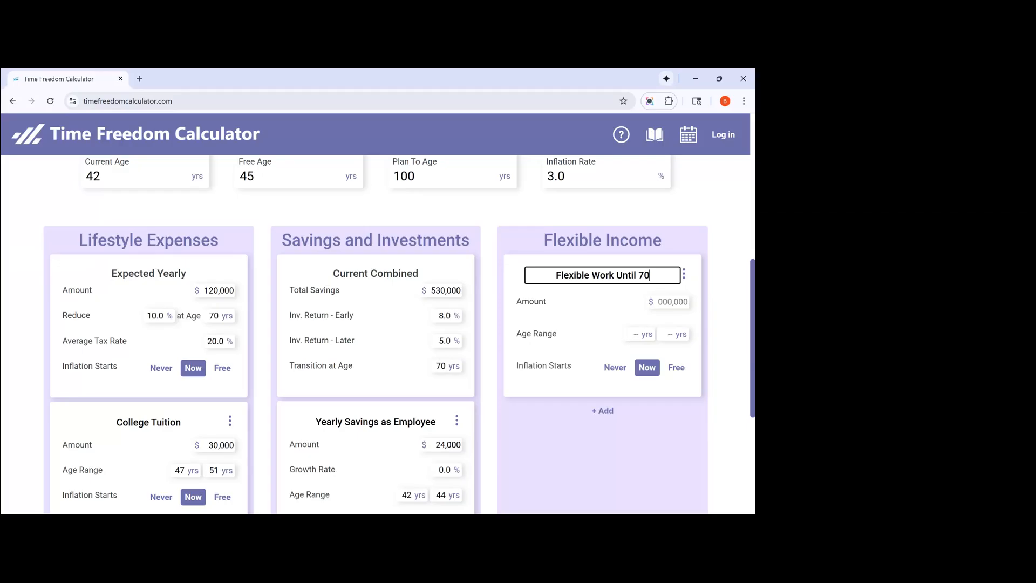
click(671, 301)
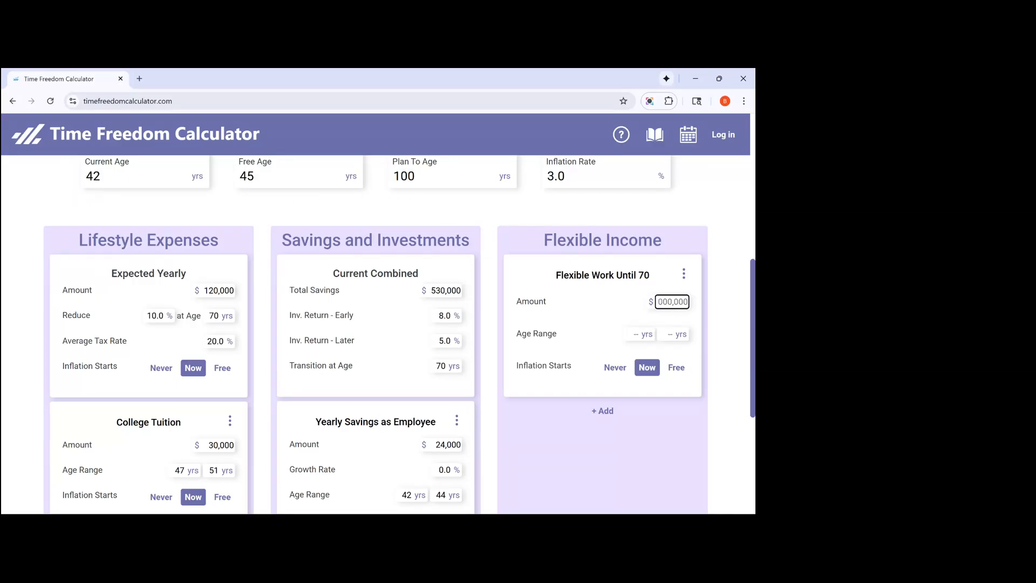
text(1200000)
click(633, 334)
text(45)
key(Tab)
text(70)
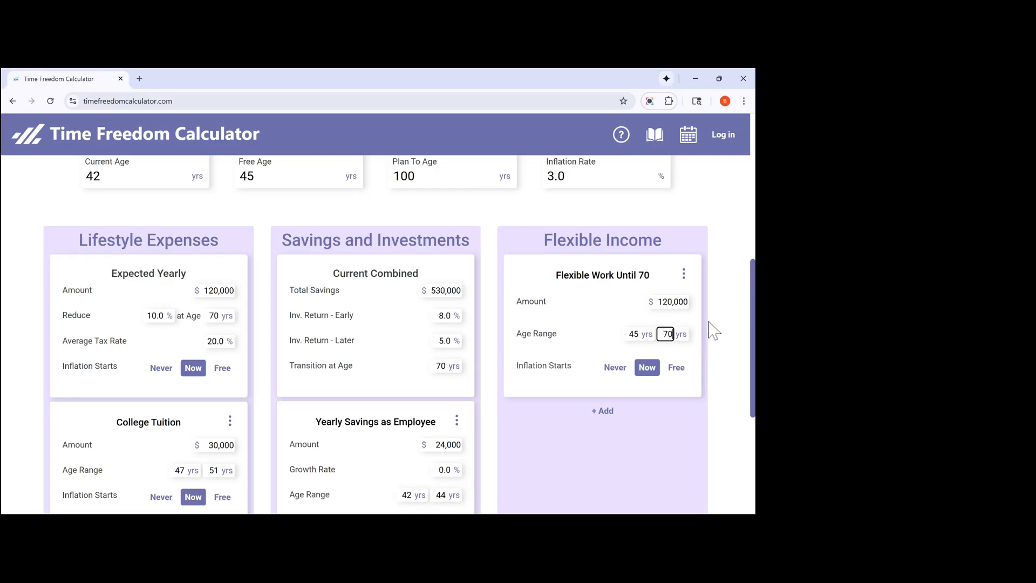
click(709, 323)
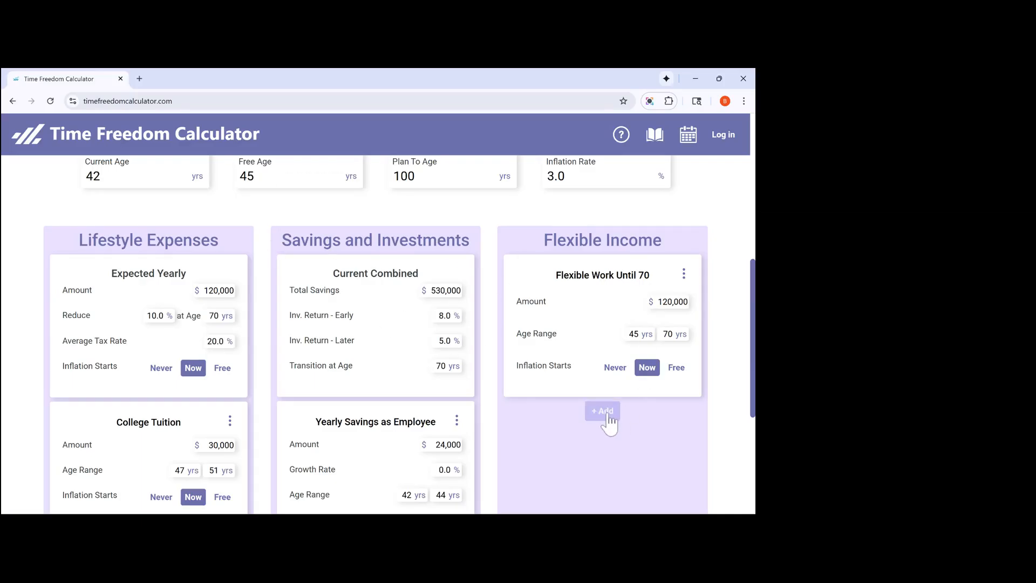
Add a second income card named 'Pension at 60': $30,000 a year, ages 60 to 100
scroll(656, 416, down, 1)
click(612, 361)
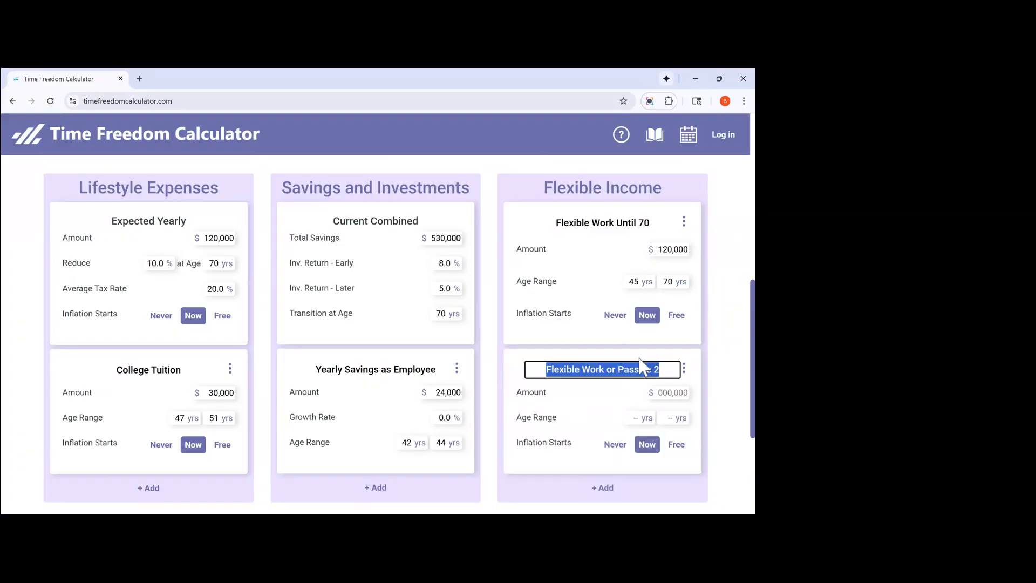
text(Pension)
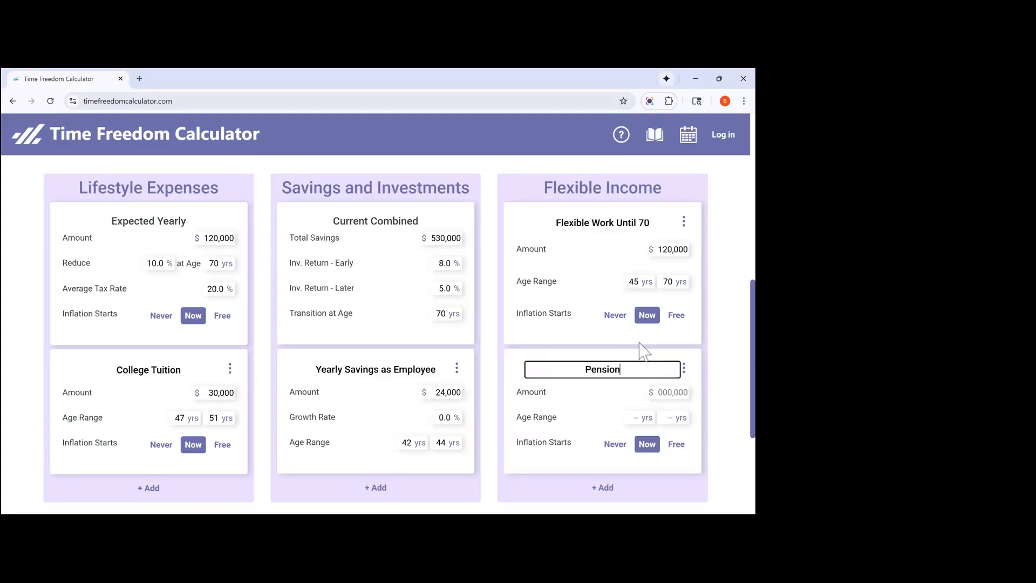
text( at 60)
key(Tab)
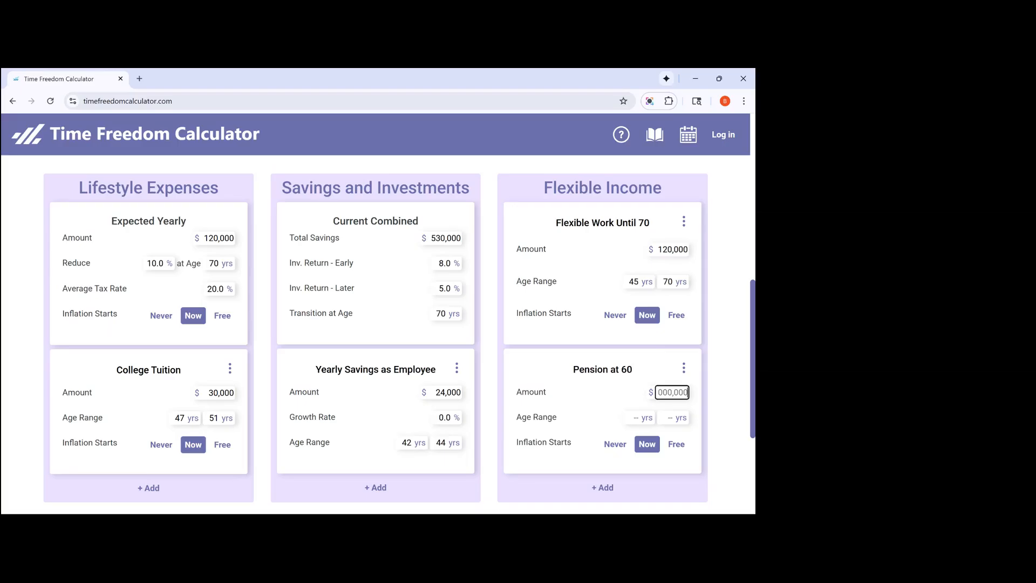
text(300000)
key(Tab)
text(60)
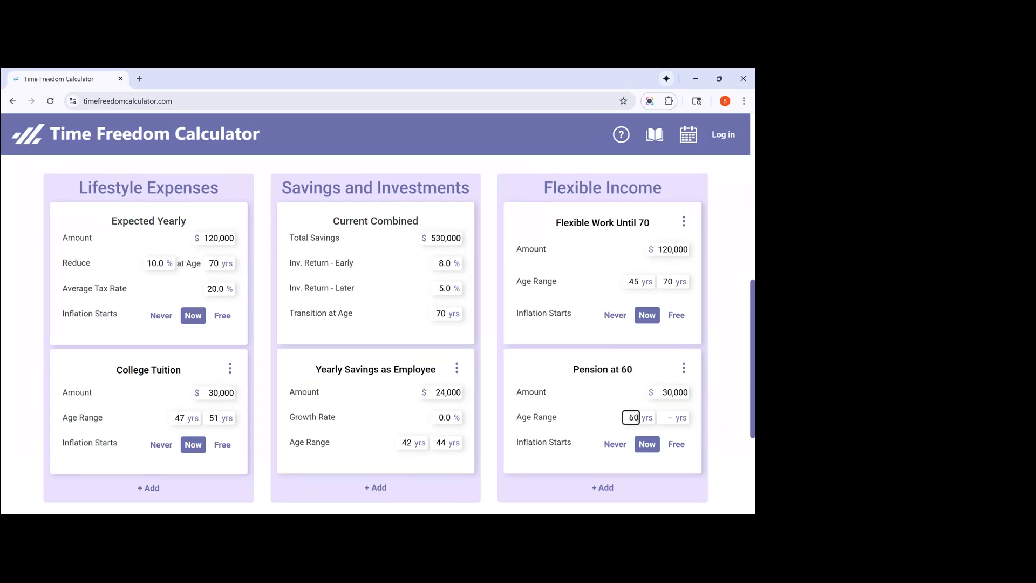
key(Tab)
text(100)
click(705, 407)
Add a 'Cash Out Home Equity' income of $400,000 at age 52 only, inflation Never
scroll(701, 403, down, 2)
click(601, 383)
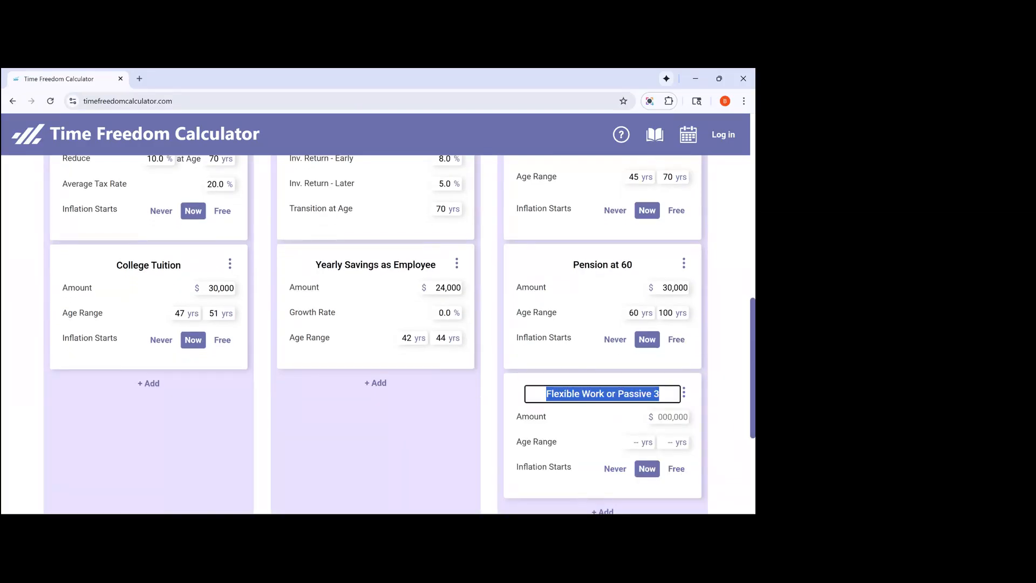
text(Cash)
text(Out Home)
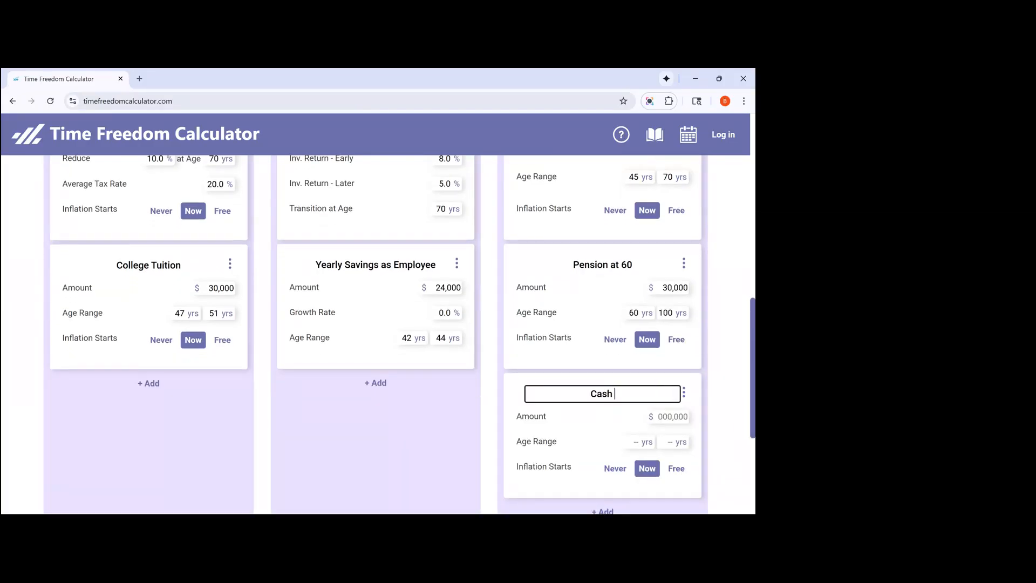
text( Equity)
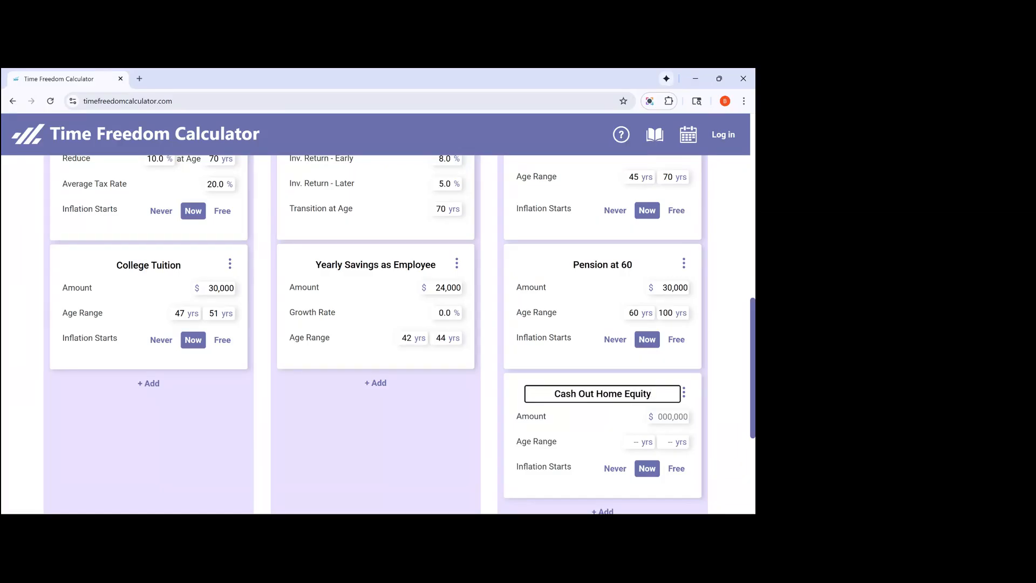
key(Tab)
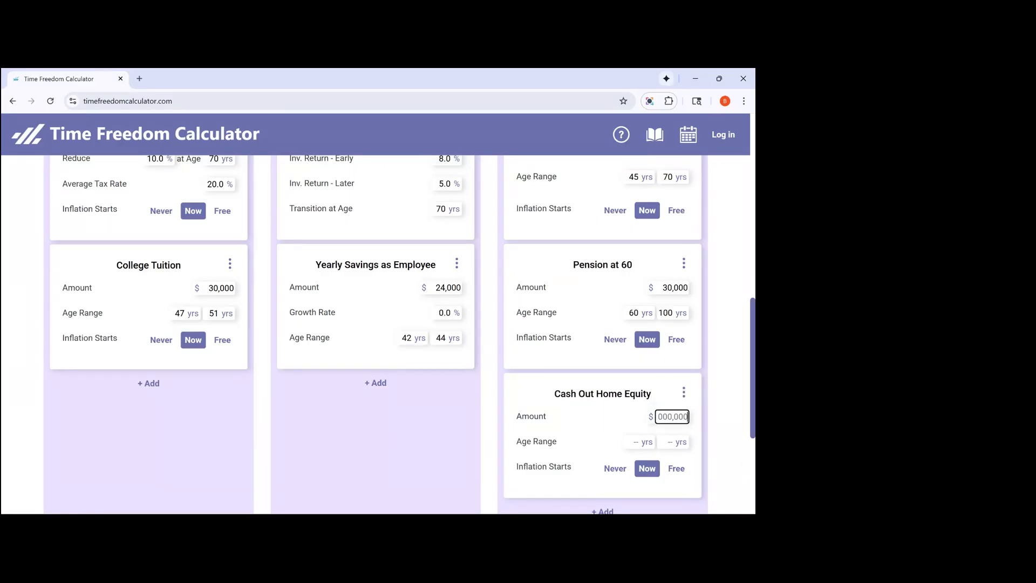
text(40,000)
click(634, 441)
key(Tab)
text(52)
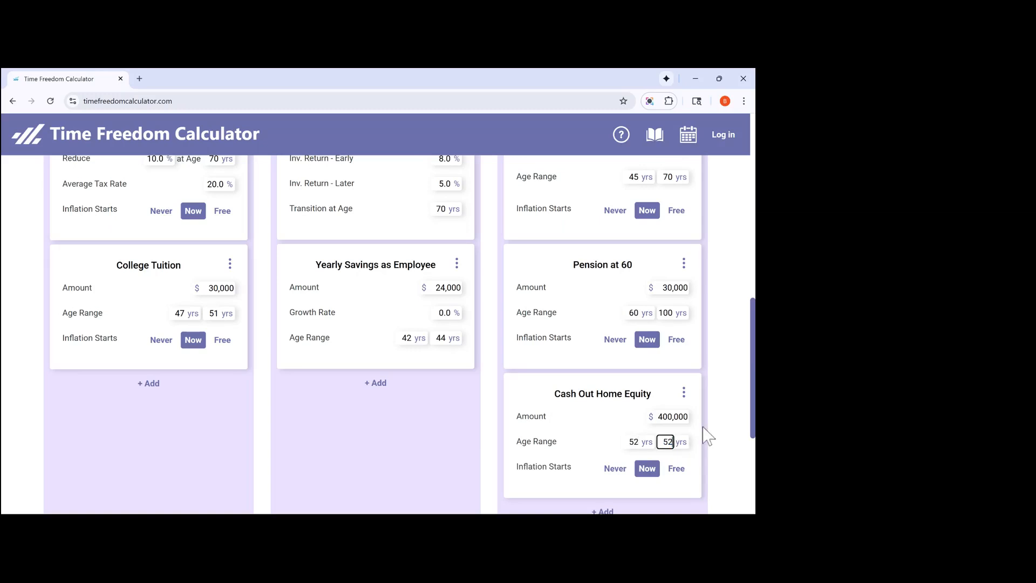
click(702, 426)
click(615, 468)
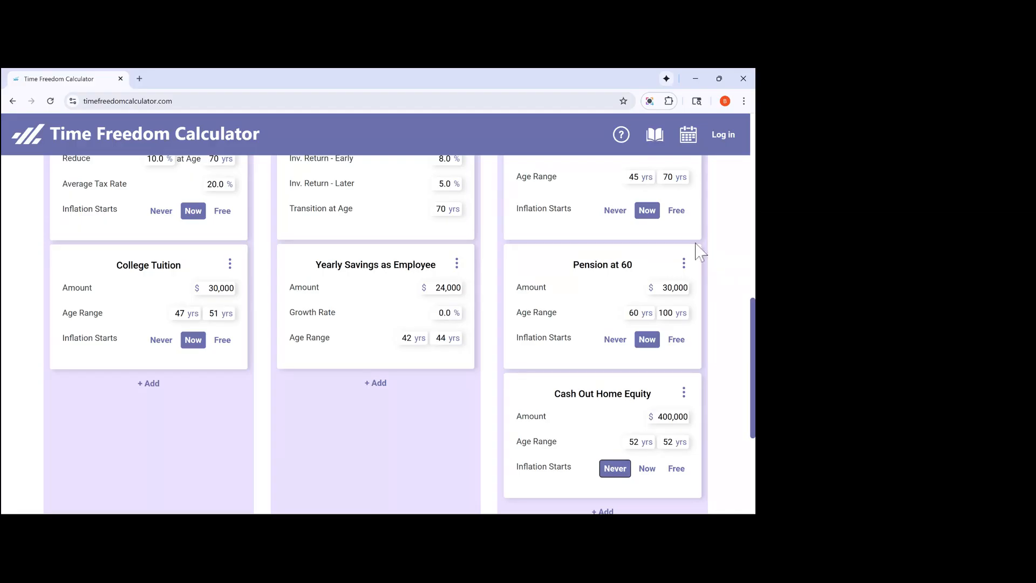
Scroll to the top to see Cash River $190k, Savings Mountain $805k, Legacy $10.15m
scroll(718, 386, up, 3)
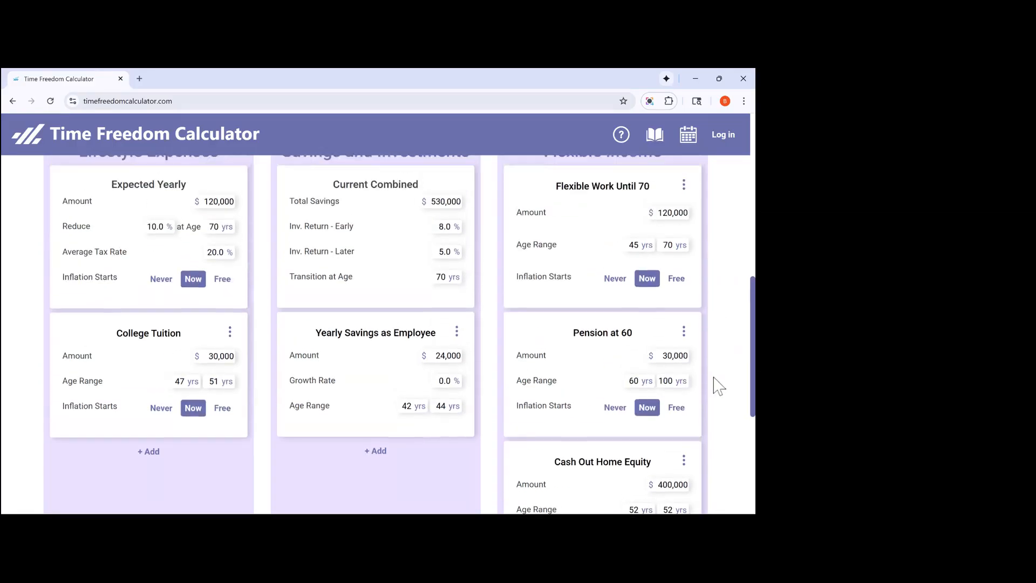
scroll(718, 385, up, 7)
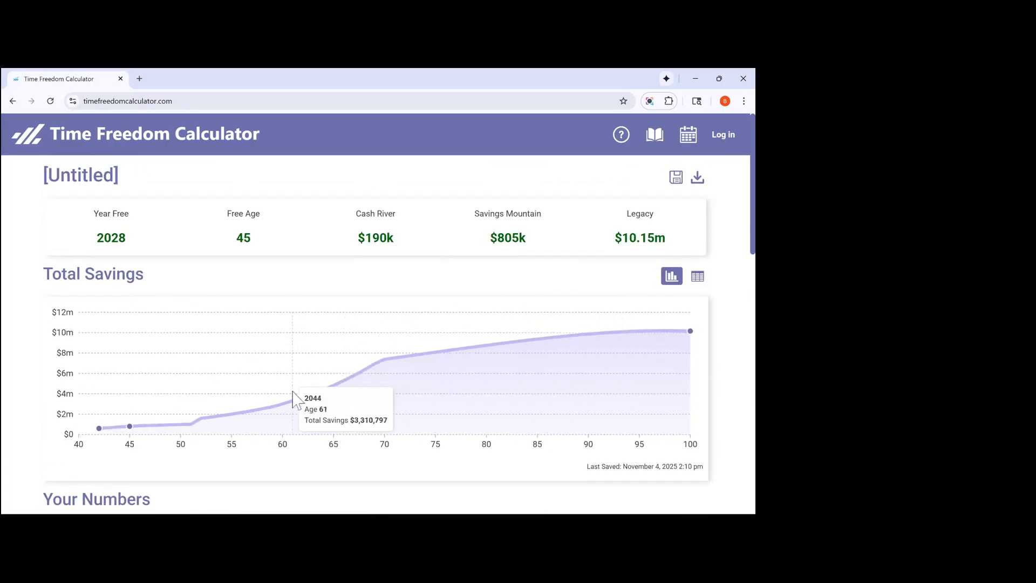
click(696, 277)
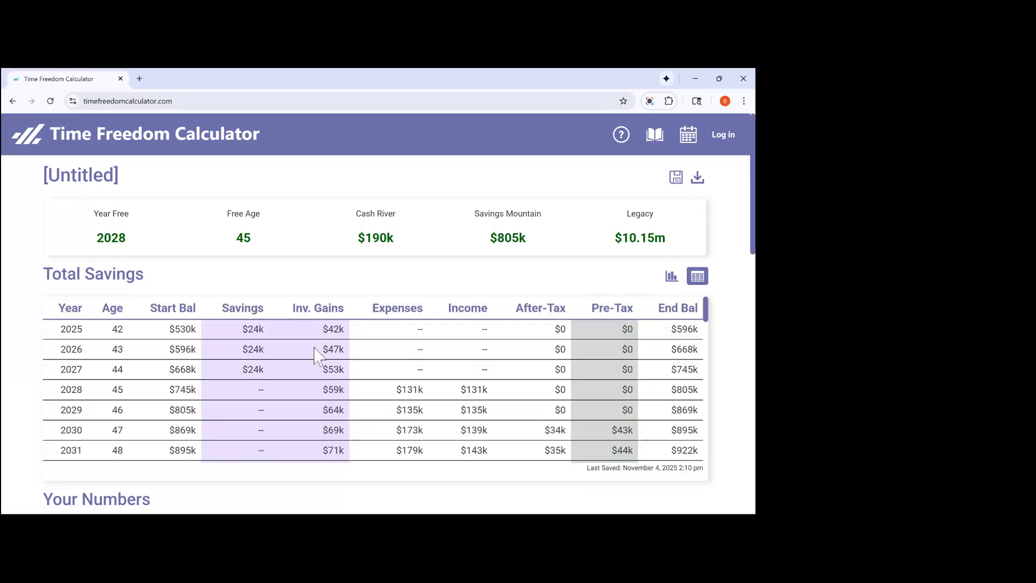
double_click(185, 329)
double_click(253, 329)
scroll(405, 370, down, 1)
scroll(375, 393, up, 1)
scroll(493, 400, down, 8)
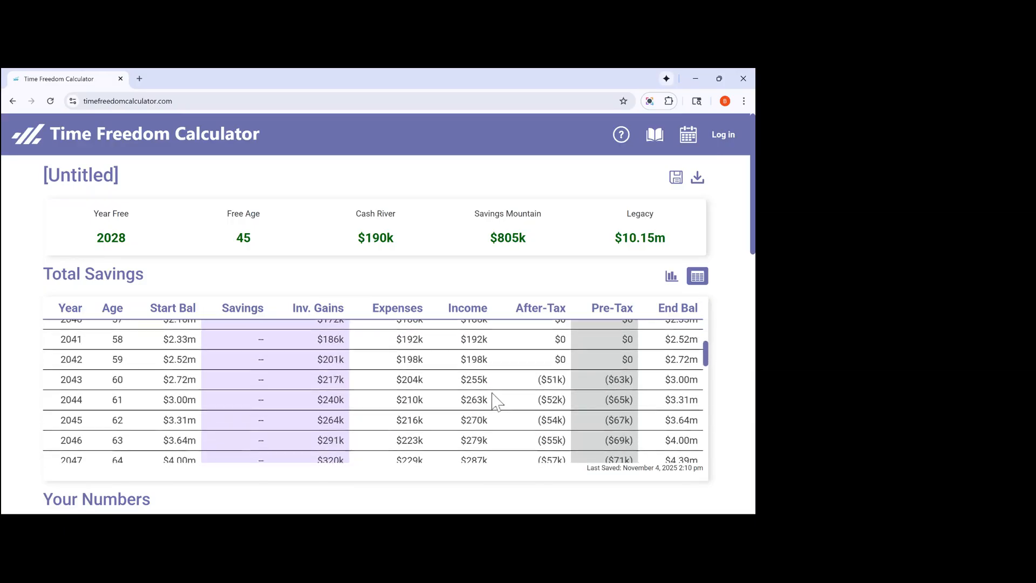
scroll(493, 400, down, 2)
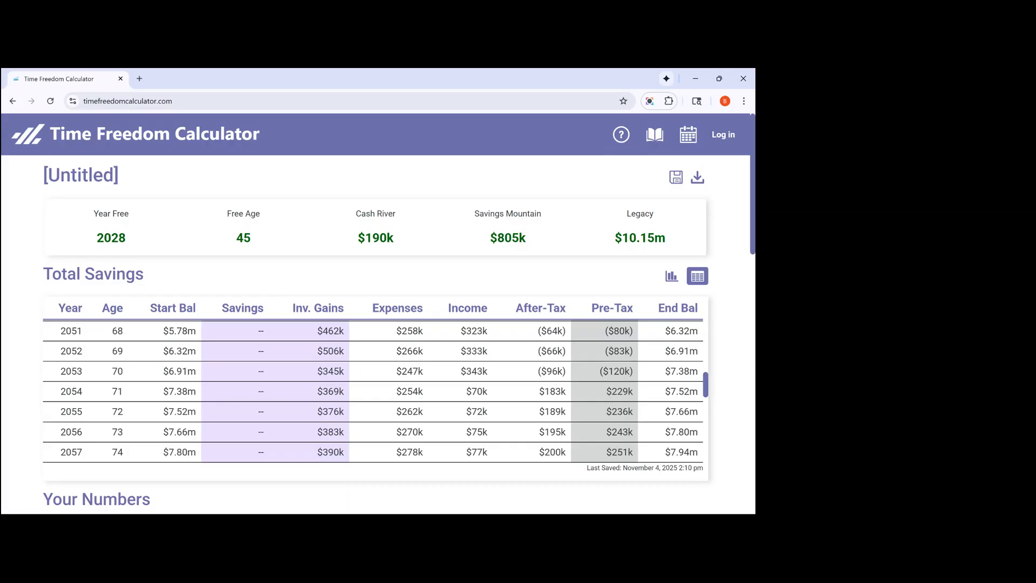
drag(489, 391, 447, 392)
scroll(501, 402, up, 10)
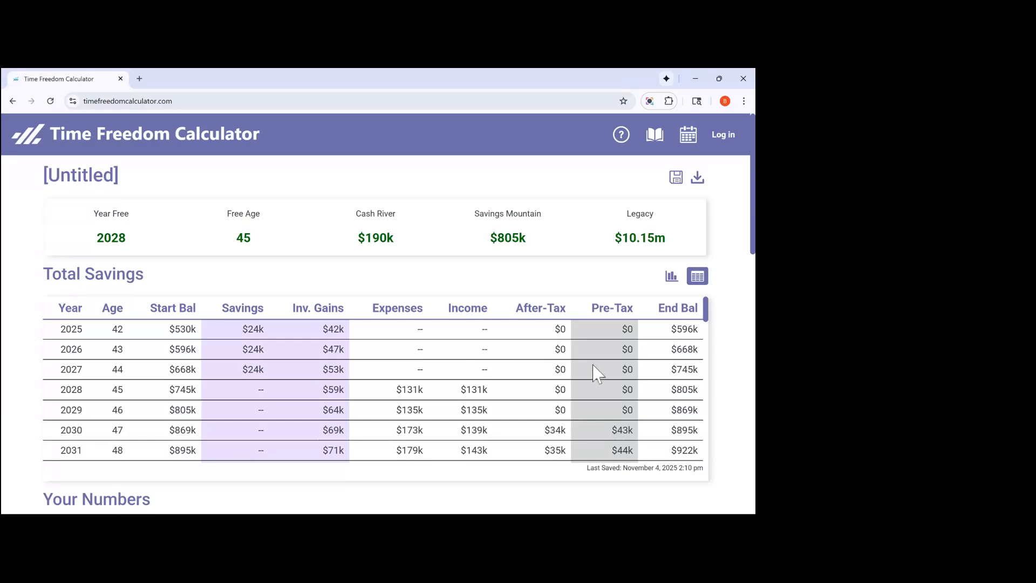
scroll(668, 354, down, 7)
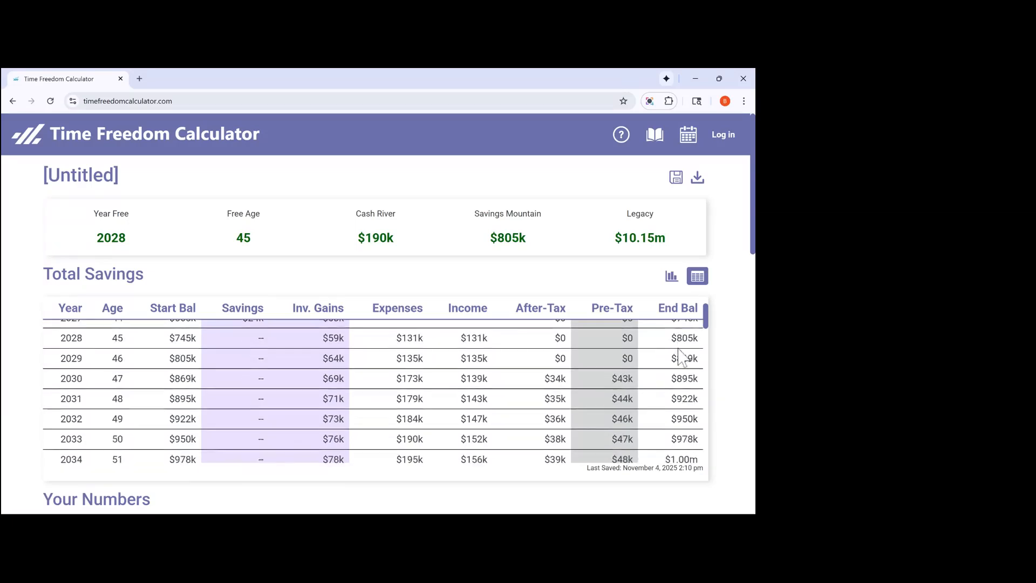
scroll(681, 360, up, 7)
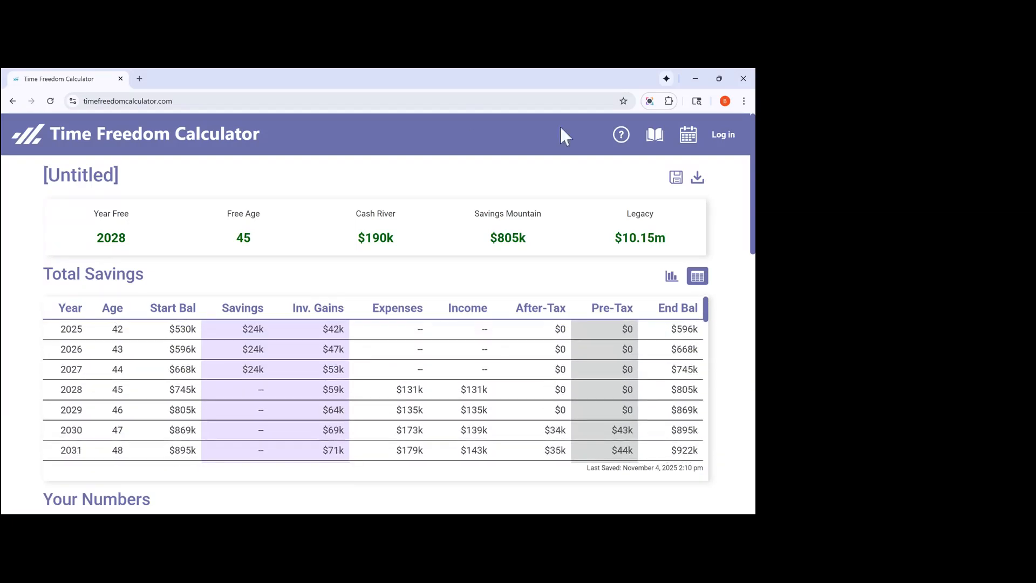
click(671, 275)
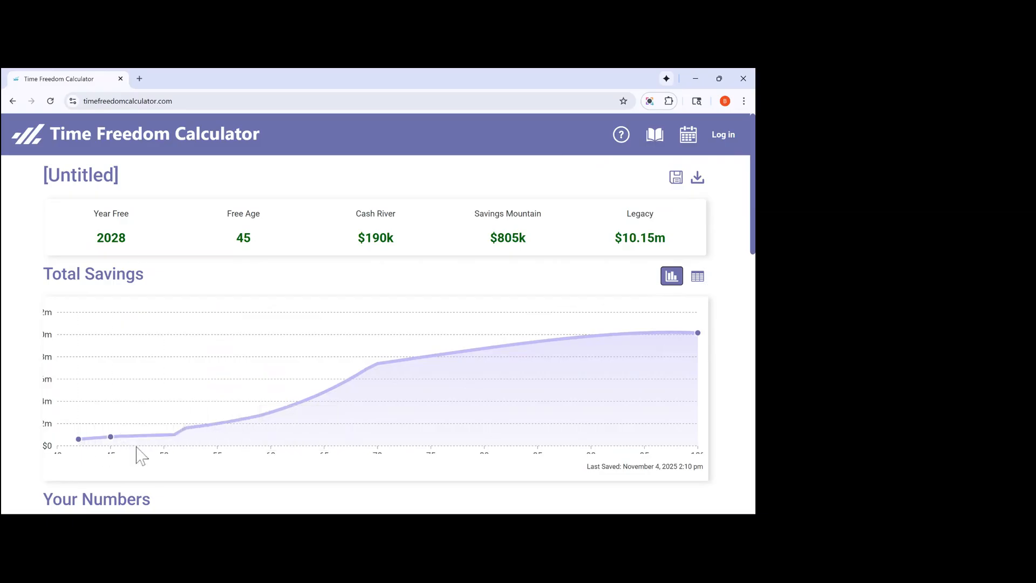
scroll(298, 300, down, 1)
scroll(298, 291, up, 1)
scroll(378, 286, down, 3)
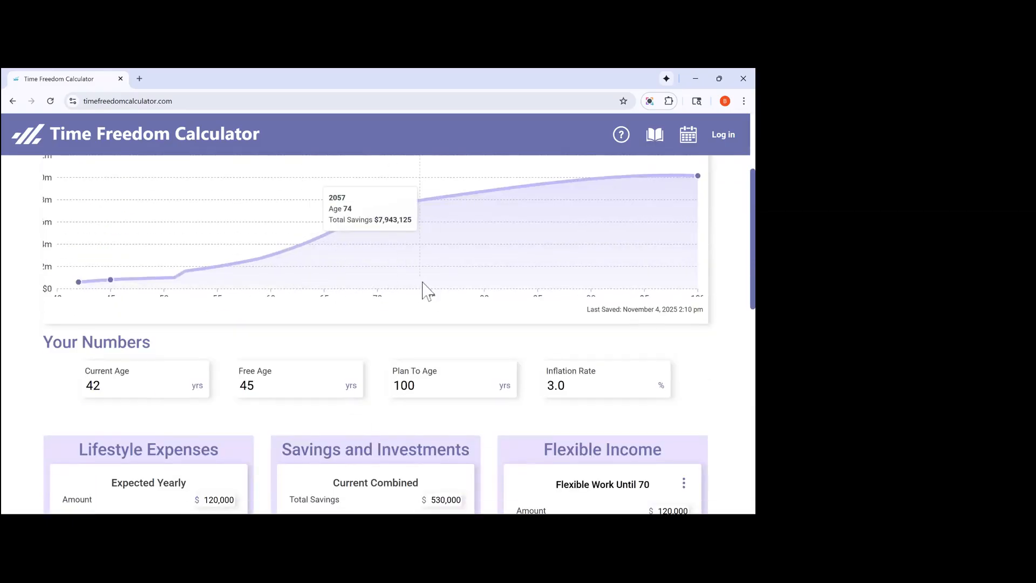
scroll(345, 254, up, 3)
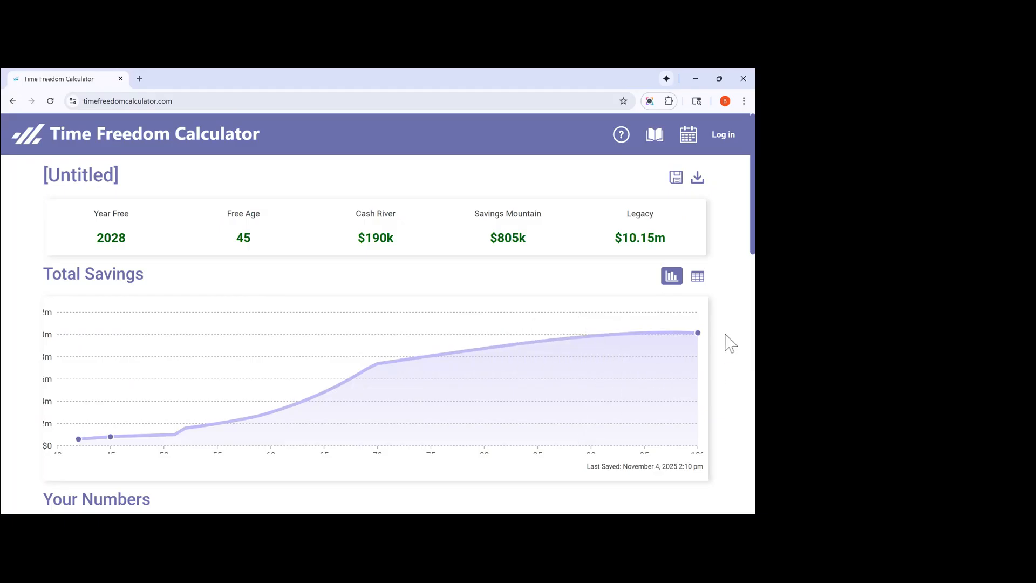
scroll(593, 334, down, 6)
scroll(407, 398, down, 2)
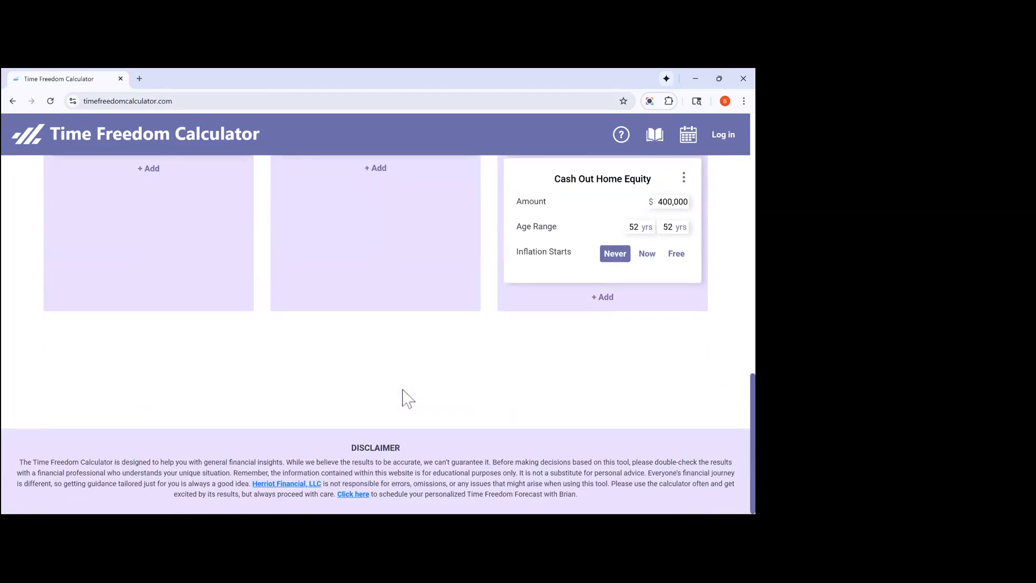
scroll(407, 399, up, 8)
scroll(407, 398, up, 2)
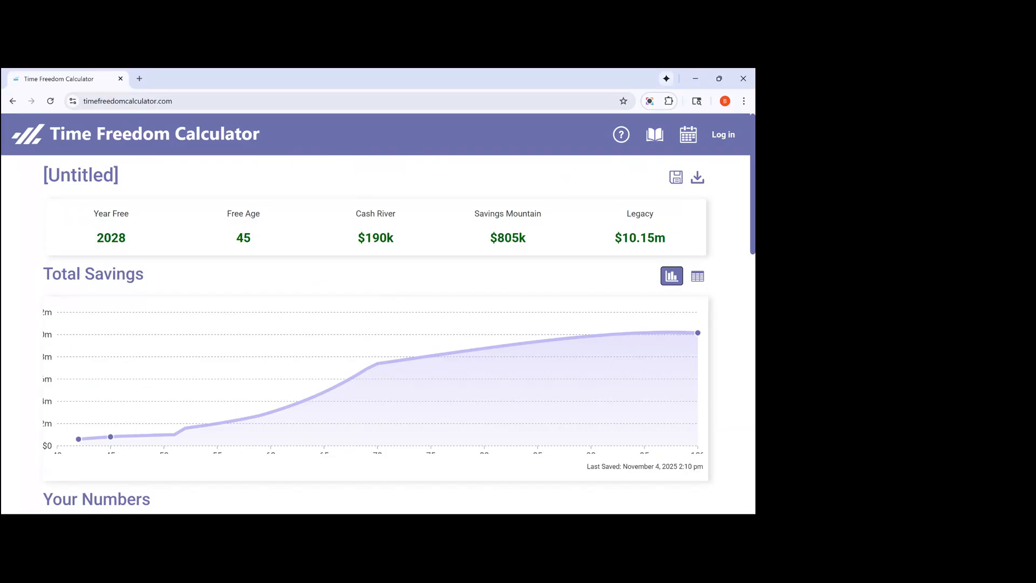
scroll(427, 296, down, 1)
scroll(428, 296, up, 1)
Sign up with an email address, enter the emailed verification code and log in
click(678, 180)
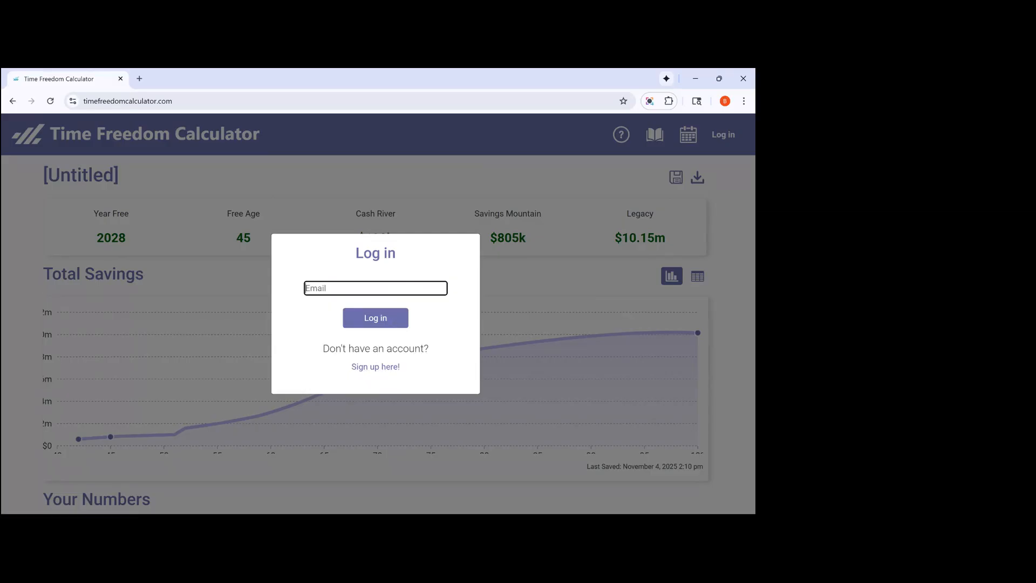
click(375, 366)
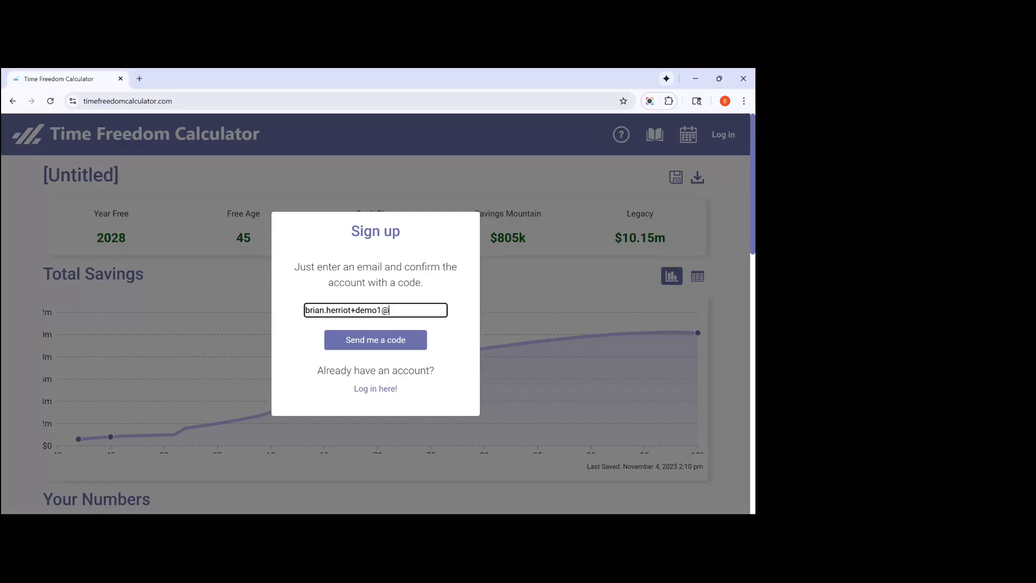
click(381, 339)
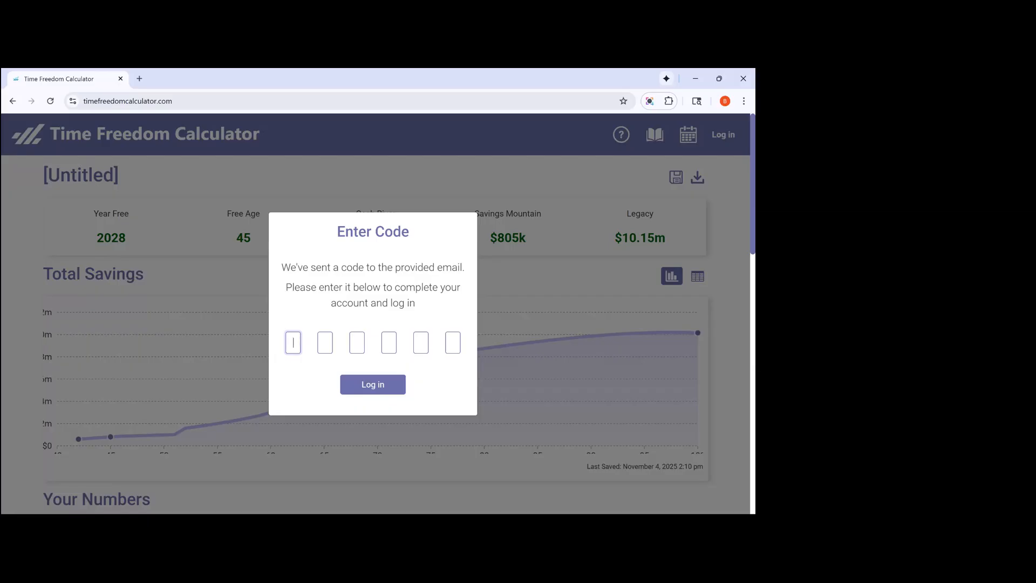
click(361, 389)
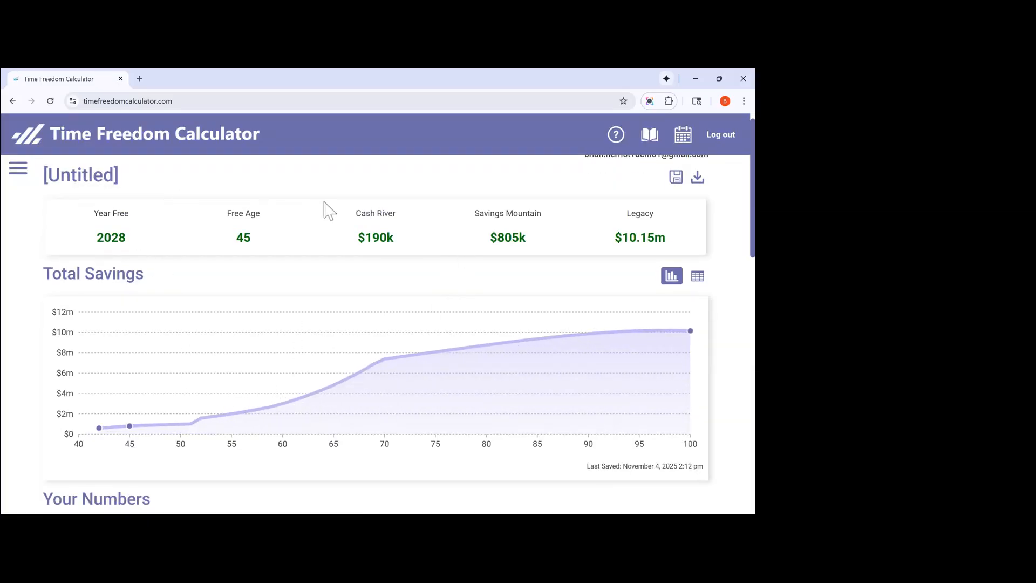
Replace the [Untitled] plan title with 'Free at 45 and $120K until age 70'
scroll(561, 214, up, 1)
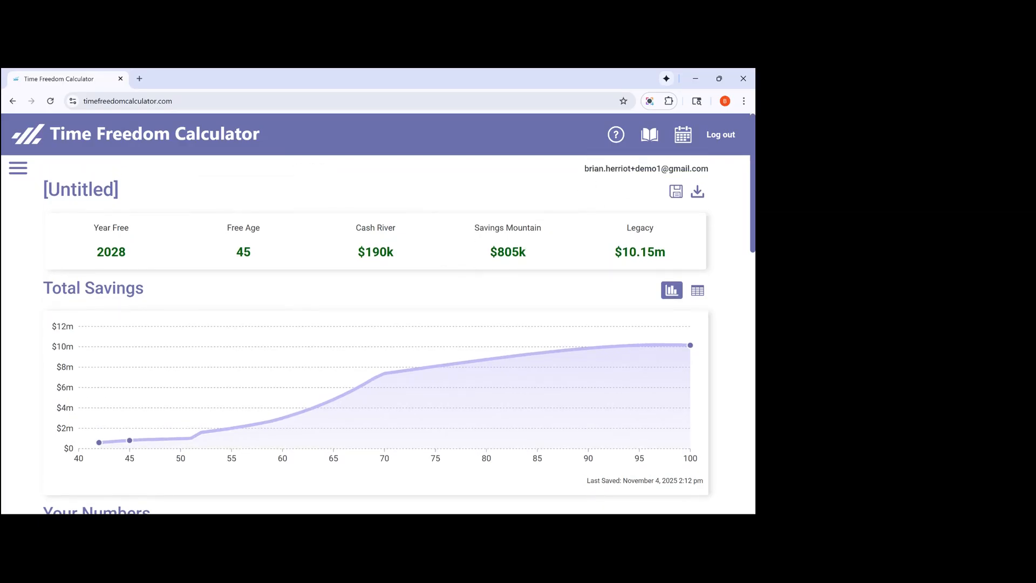
drag(128, 191, 40, 204)
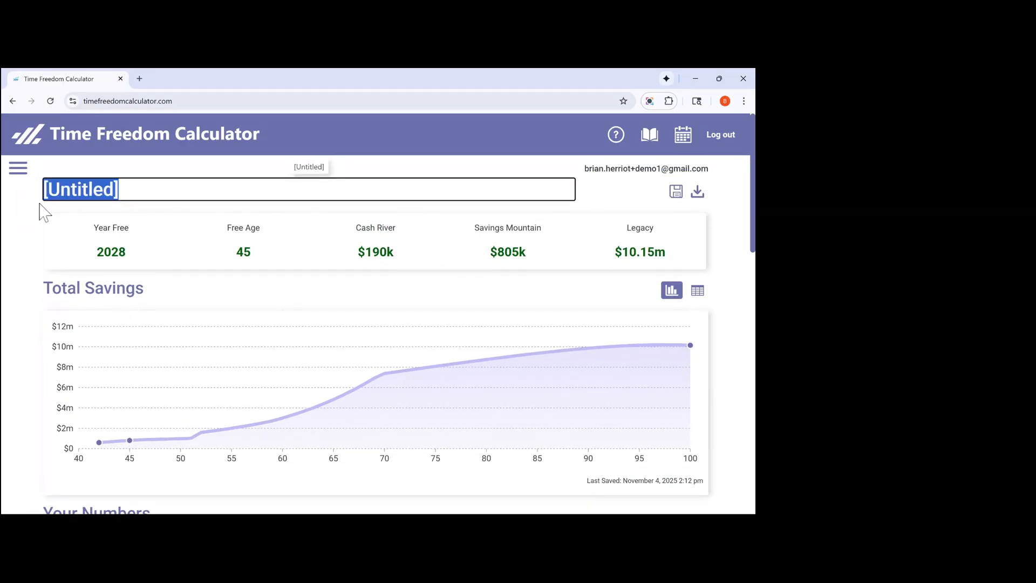
text(Free at 45)
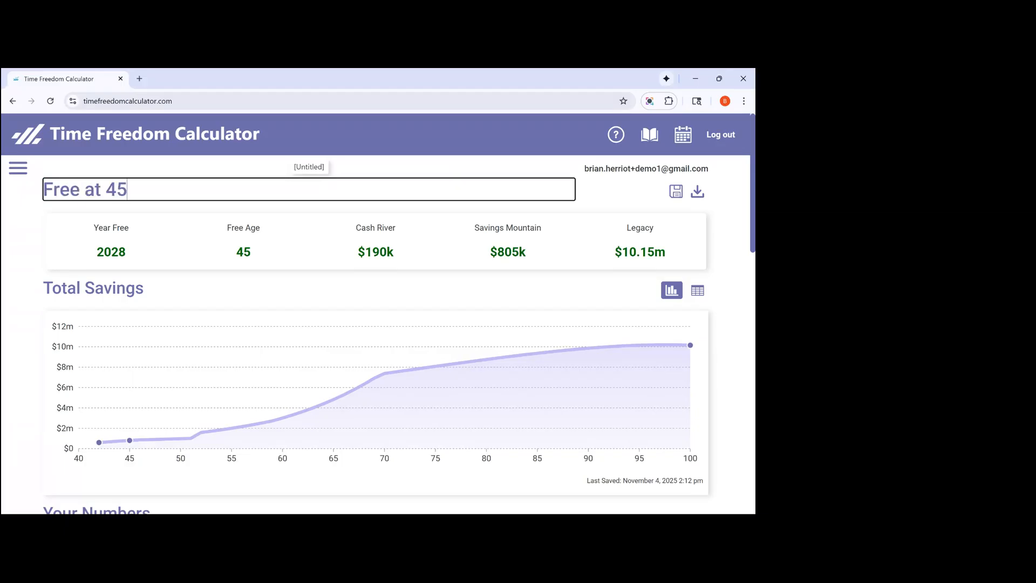
text( and $120K)
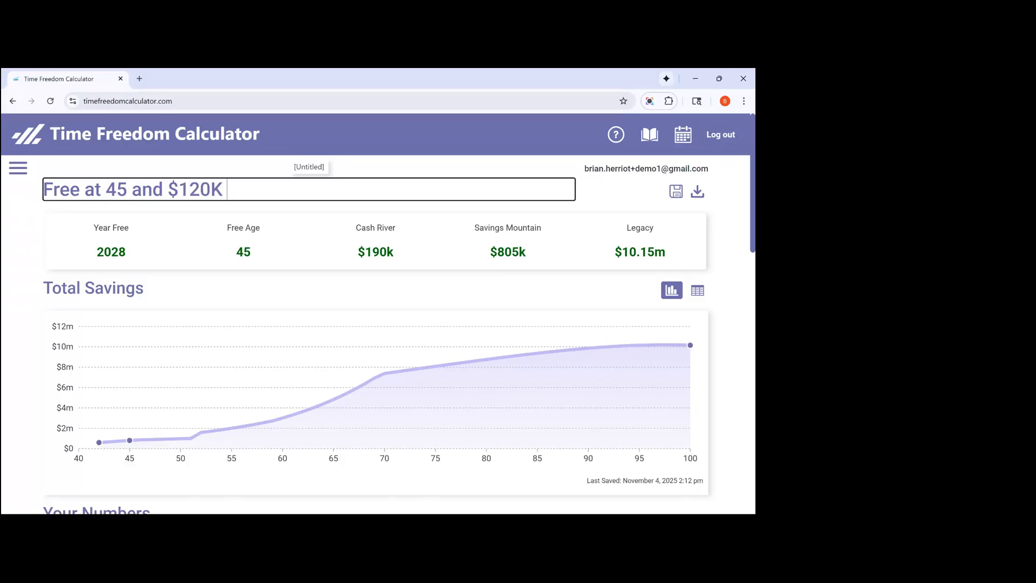
text( until age )
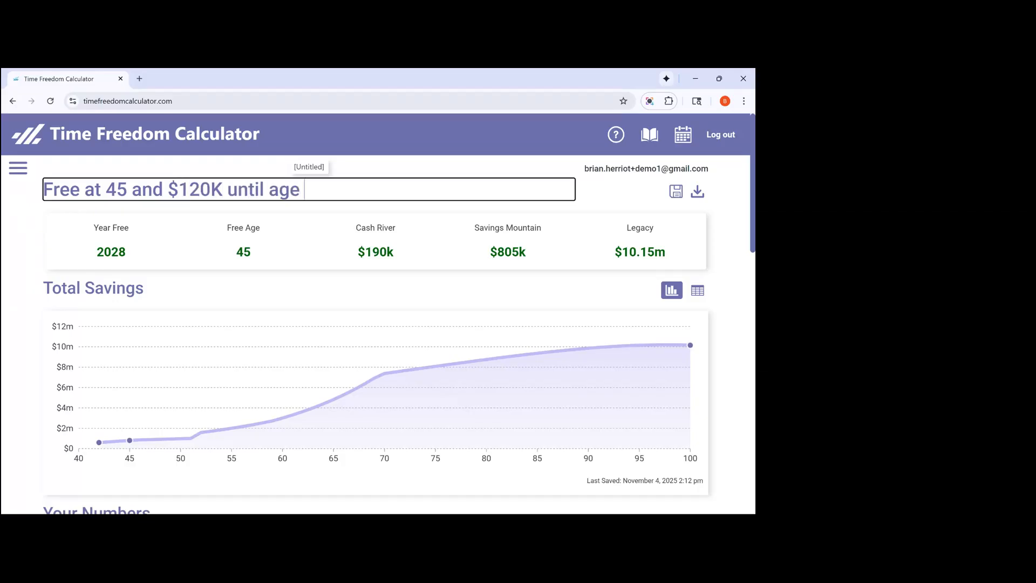
text(70)
key(Return)
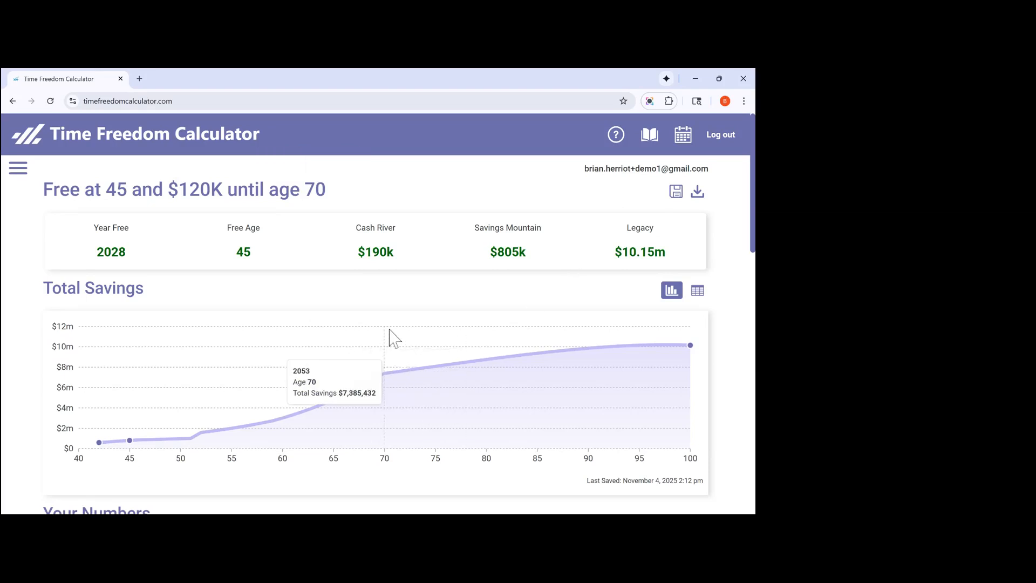
scroll(393, 335, down, 8)
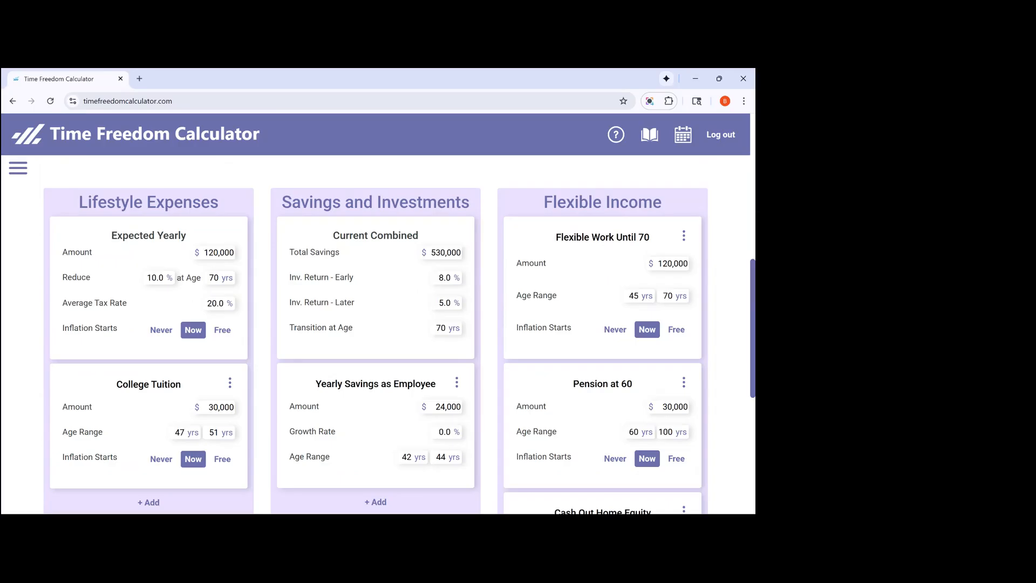
scroll(342, 356, up, 1)
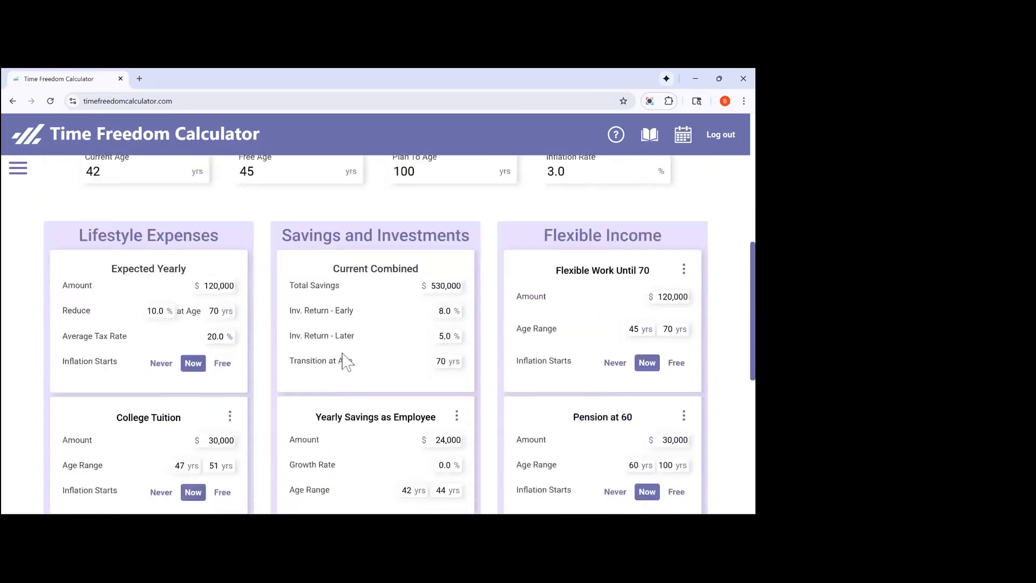
scroll(346, 362, down, 1)
scroll(231, 398, up, 8)
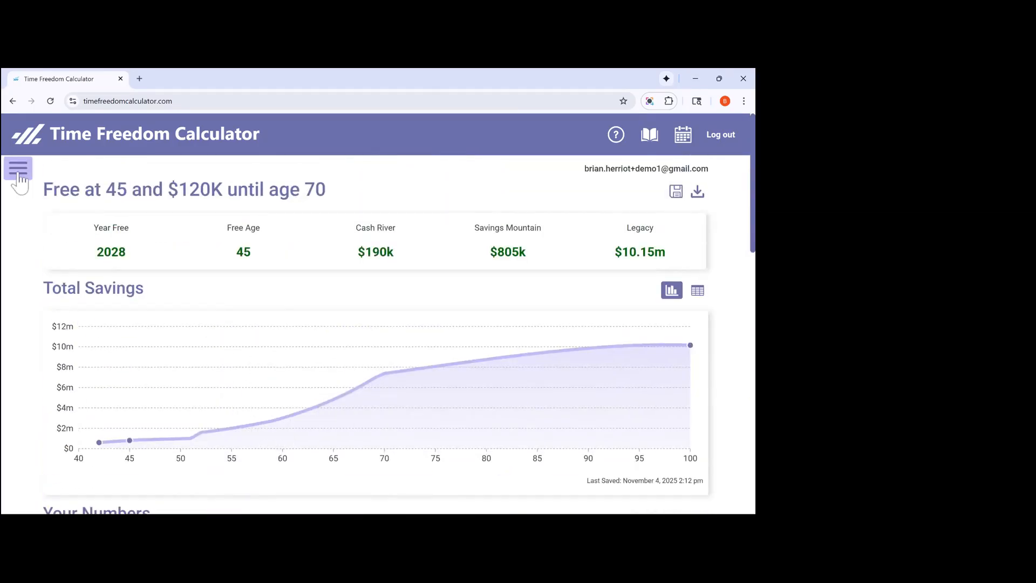
Copy the saved Free at 45 scenario from the scenario list
click(18, 168)
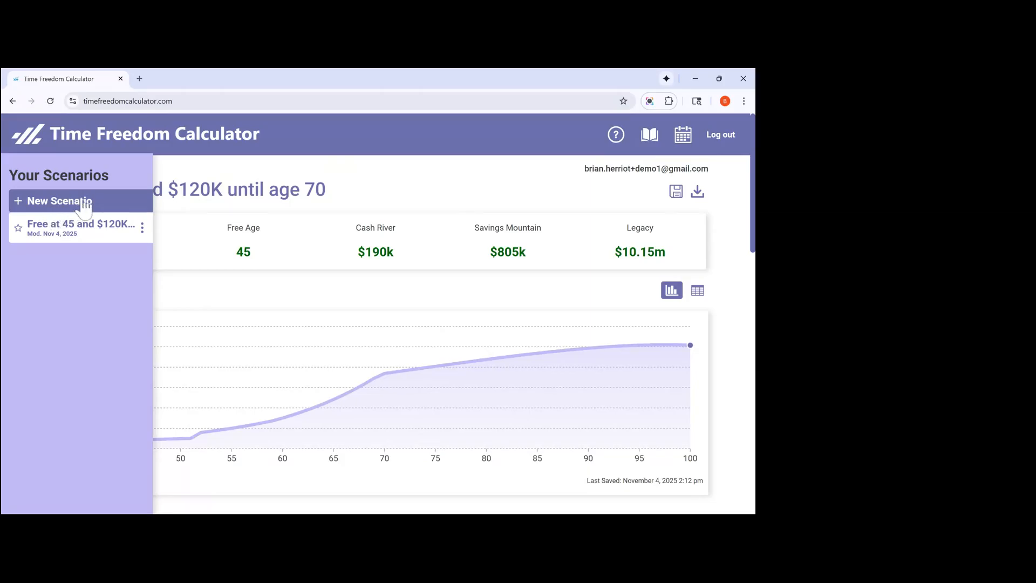
click(142, 227)
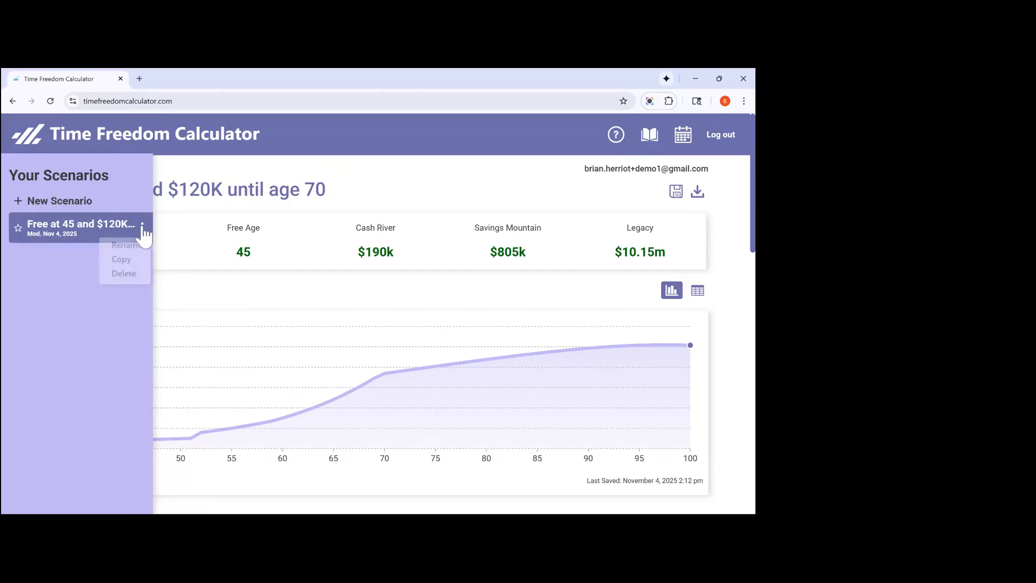
click(135, 263)
click(19, 170)
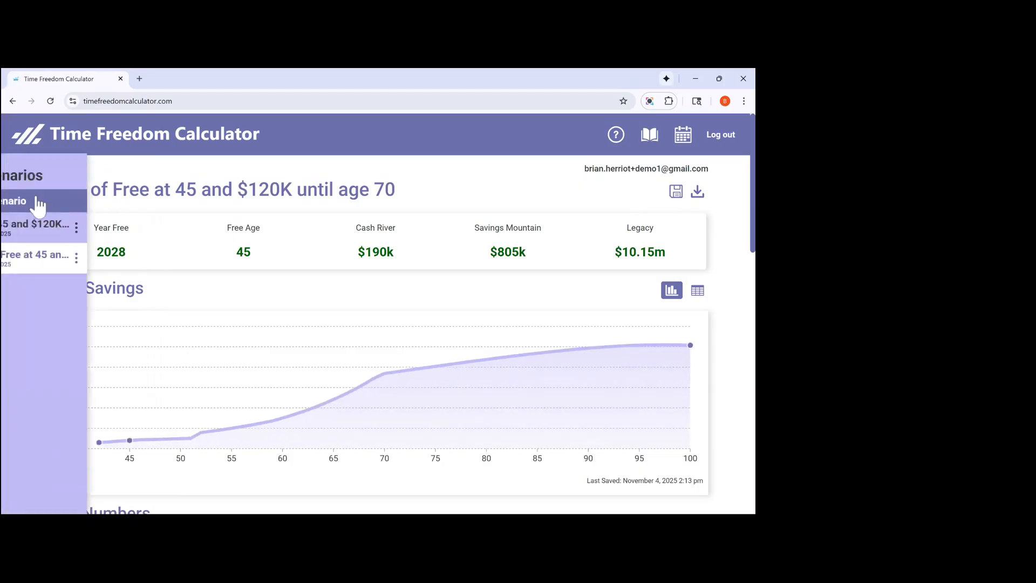
Retitle the copy 'Adjusted scenario'
drag(397, 191, 42, 191)
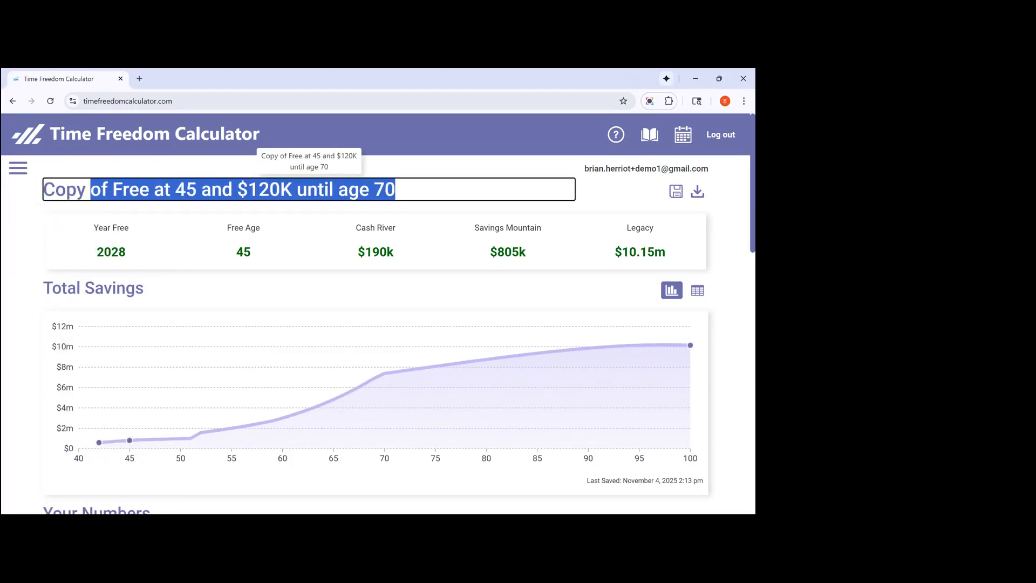
text(Adu)
key(BackSpace)
text(justed scerai)
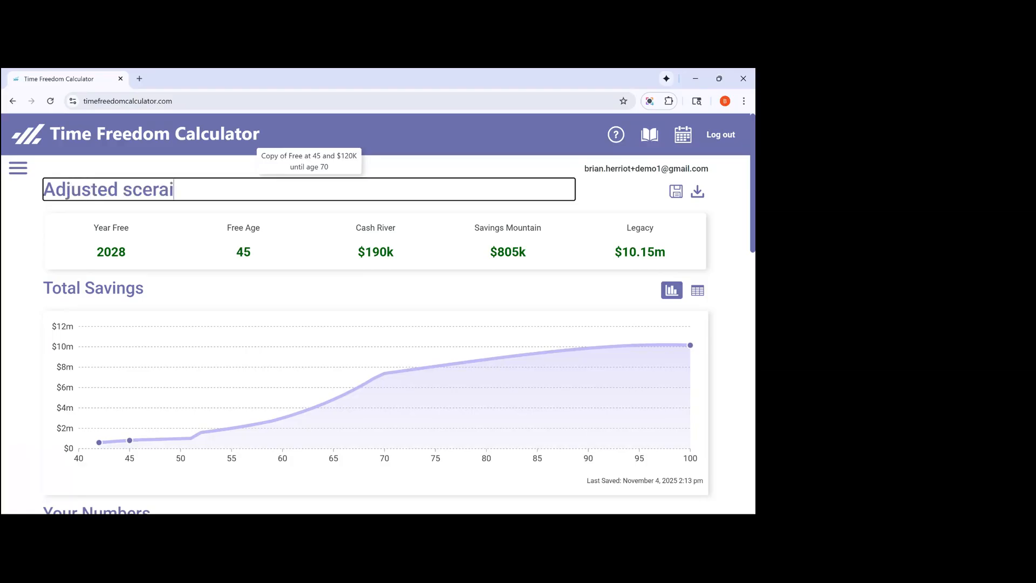
key(BackSpace)
key(BackSpace)
key(BackSpace)
text(nario)
key(Return)
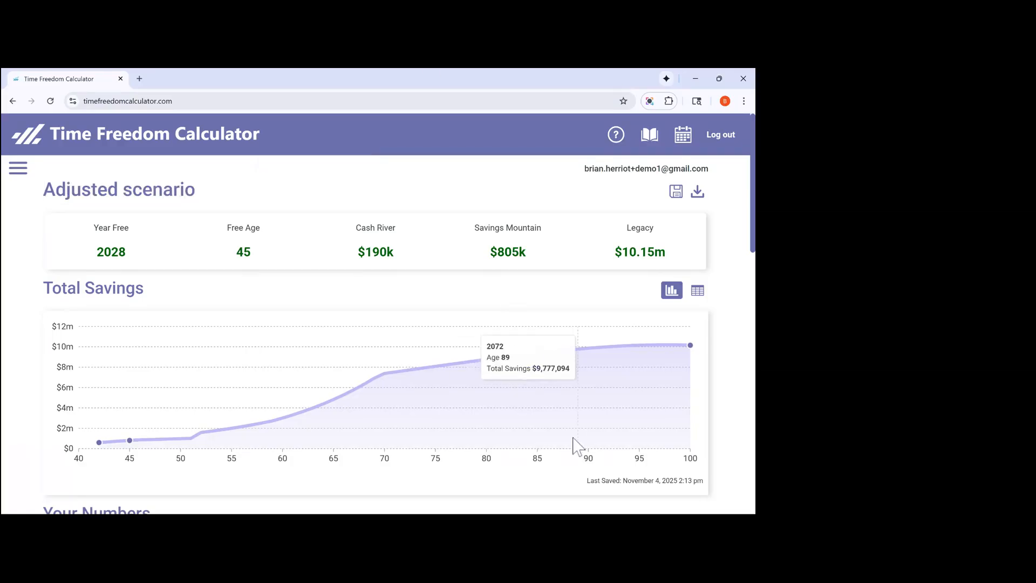
Change Free Age from 45 to 50, then check the legacy now reads $31.65m
scroll(277, 437, down, 3)
double_click(247, 399)
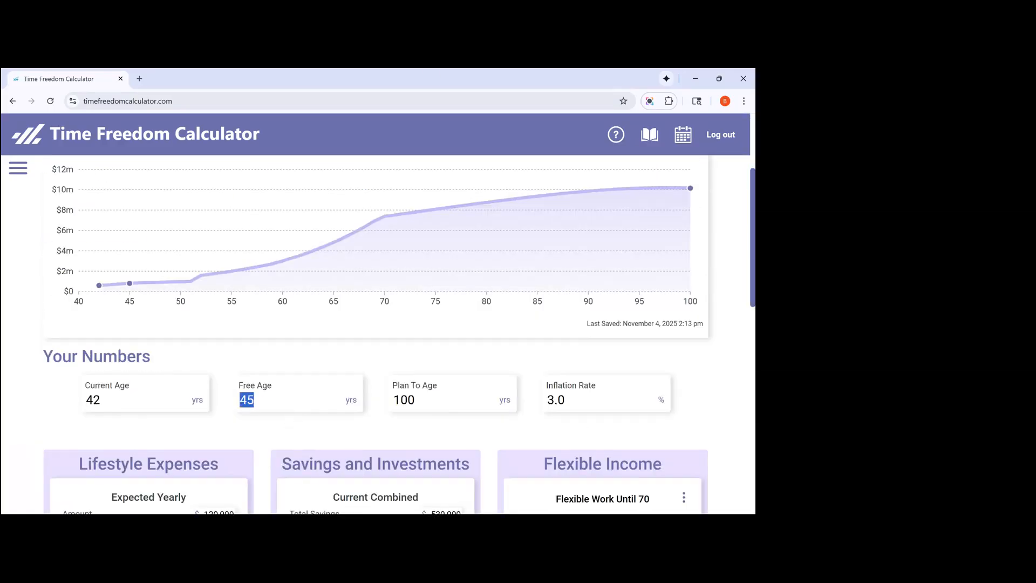
text(5)
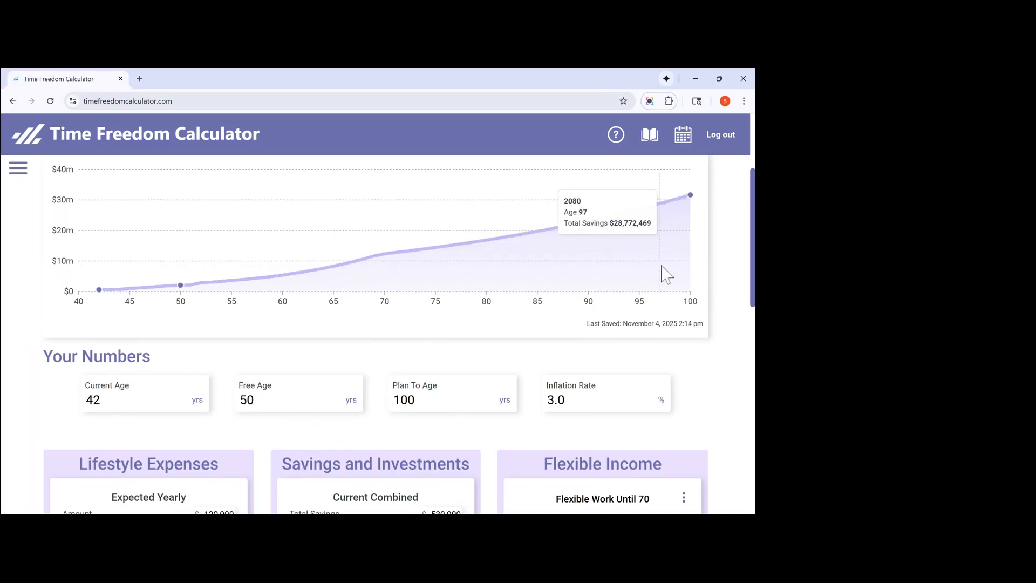
scroll(672, 264, up, 3)
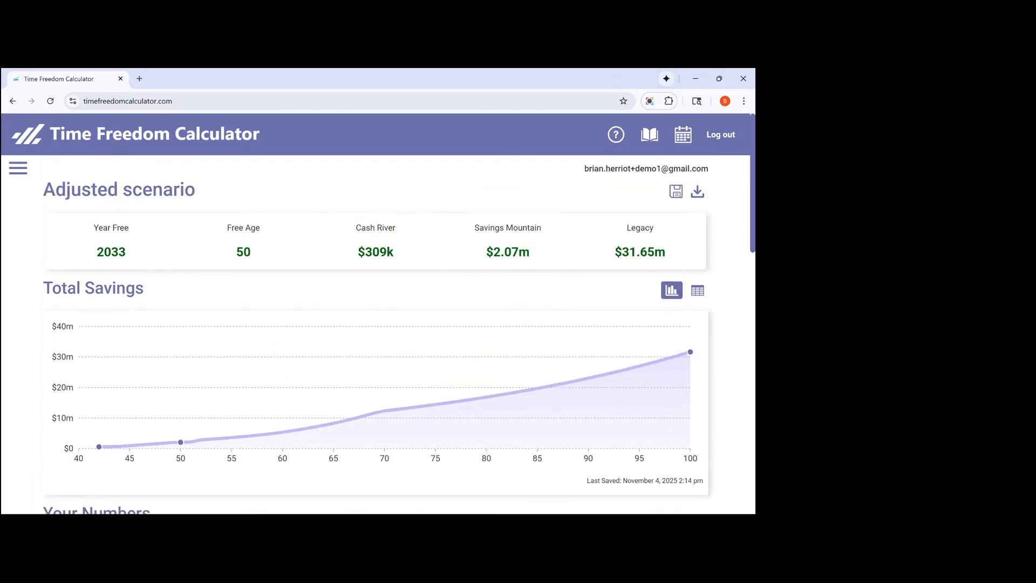
drag(667, 252, 611, 259)
click(719, 345)
click(20, 173)
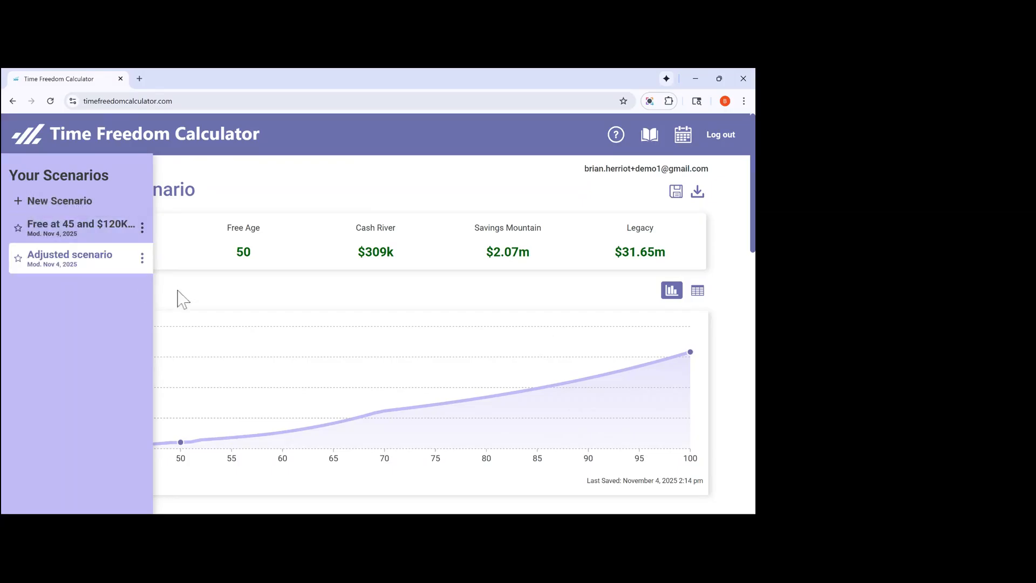
click(244, 294)
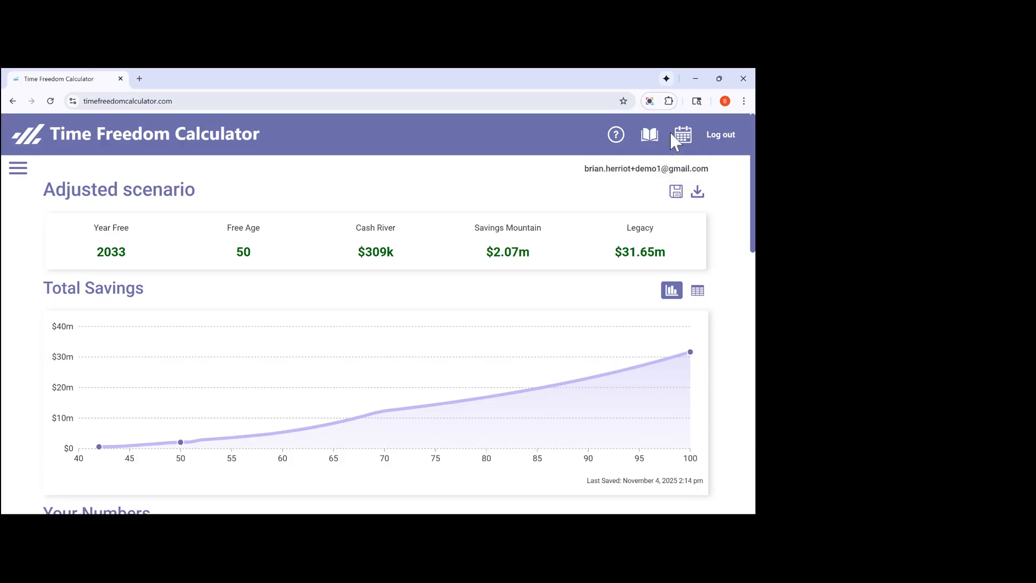
scroll(485, 296, down, 10)
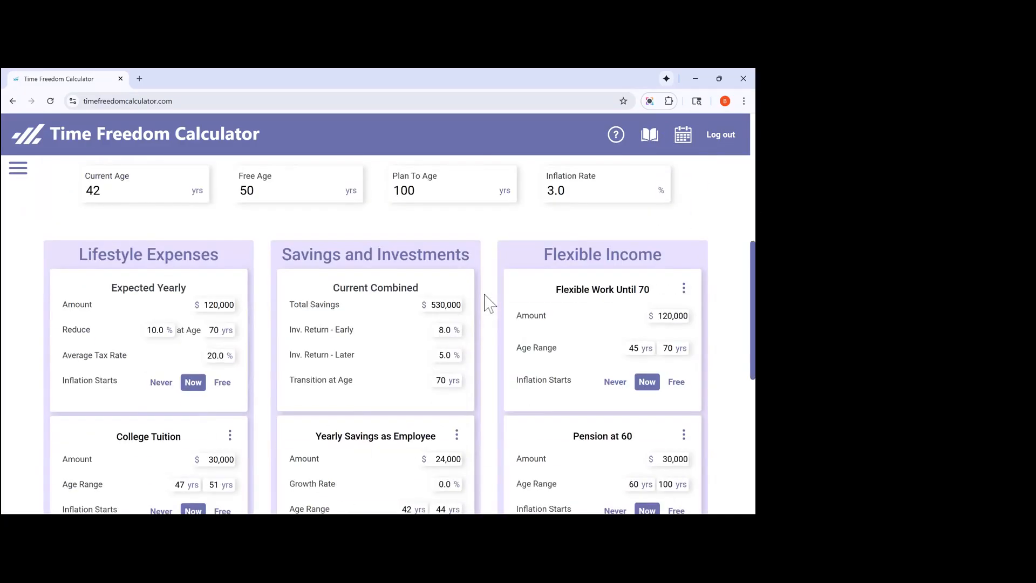
scroll(489, 302, up, 10)
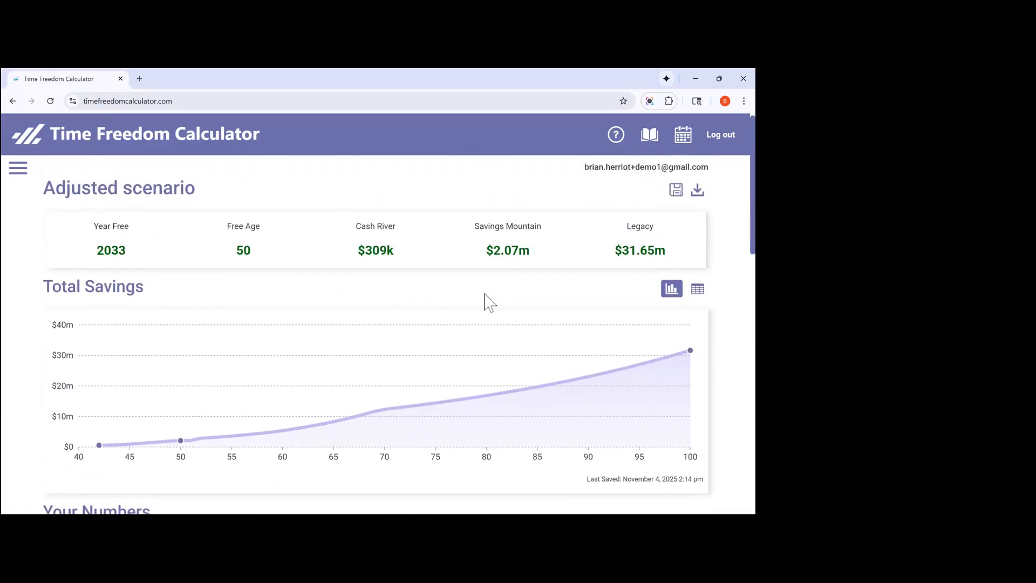